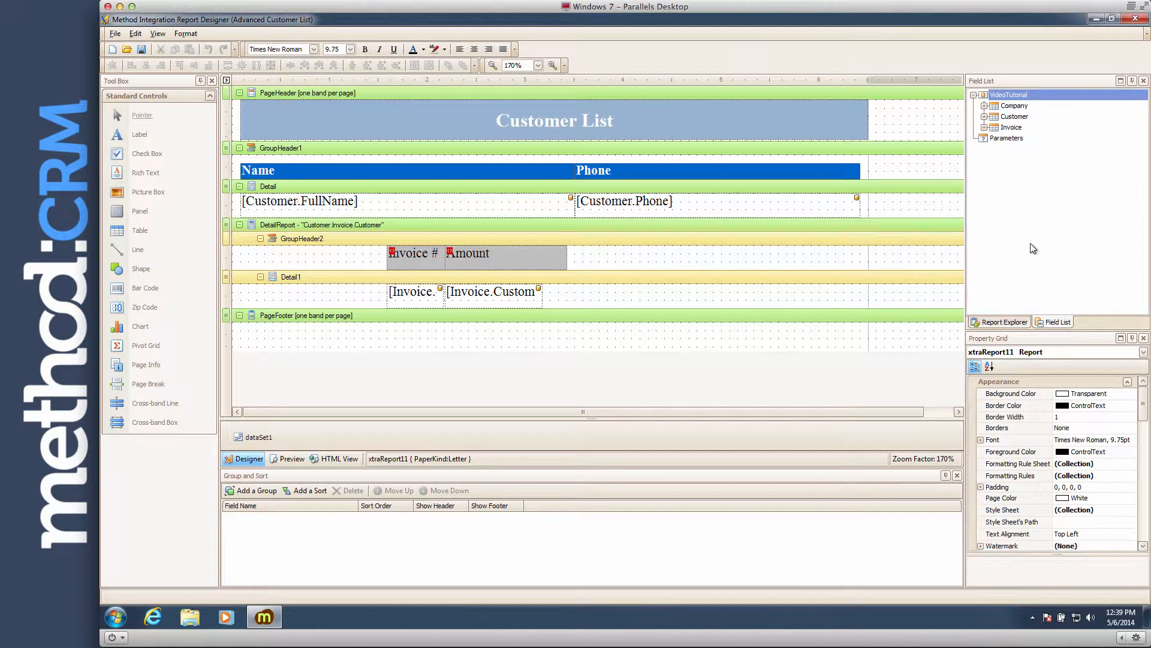
Add a calculated field to the Invoice.Customer table under Customer and name it Commission
{"action": "left_click", "coordinate": [983, 117]}
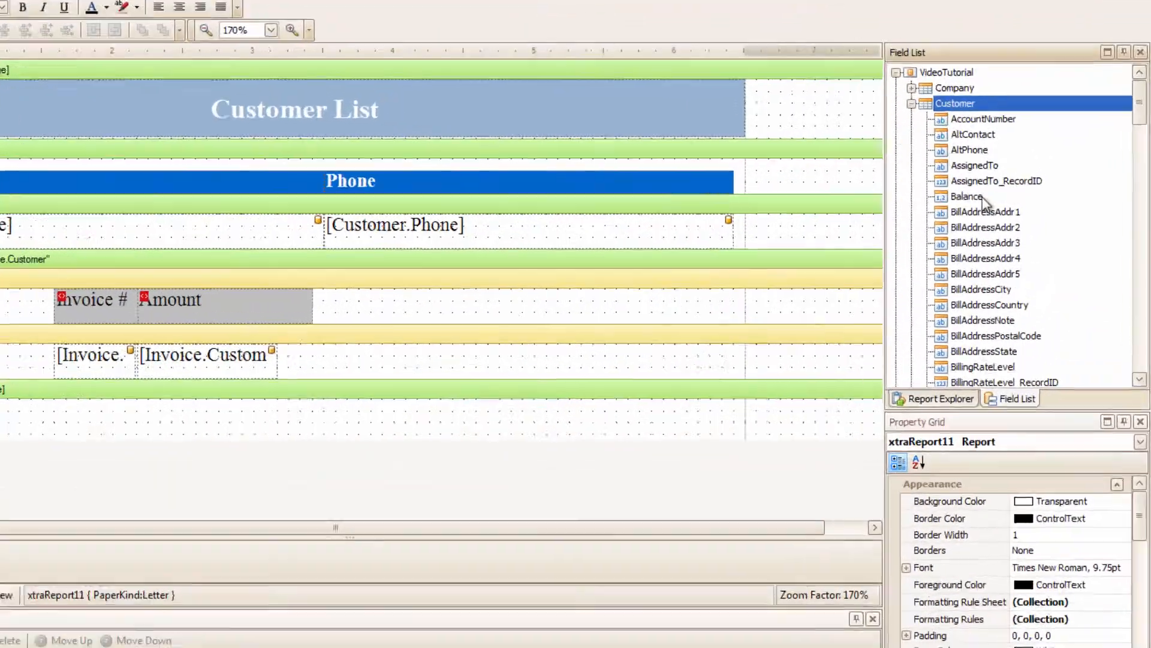
{"action": "scroll", "coordinate": [1054, 236], "scroll_direction": "down", "scroll_amount": 15}
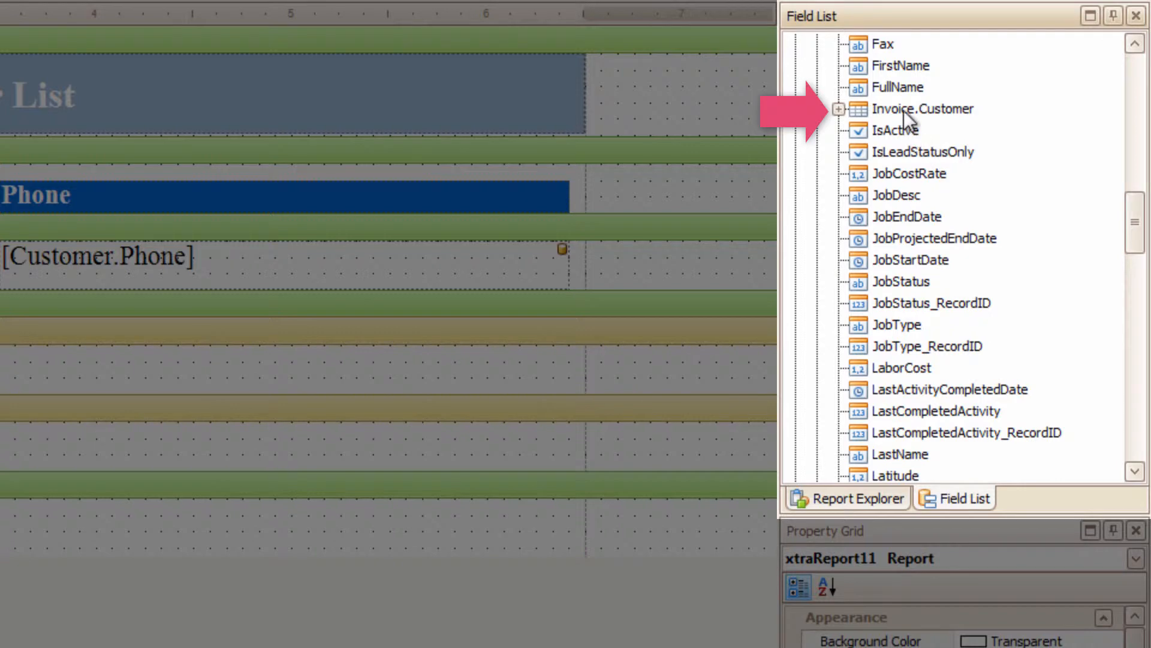
{"action": "right_click", "coordinate": [955, 109]}
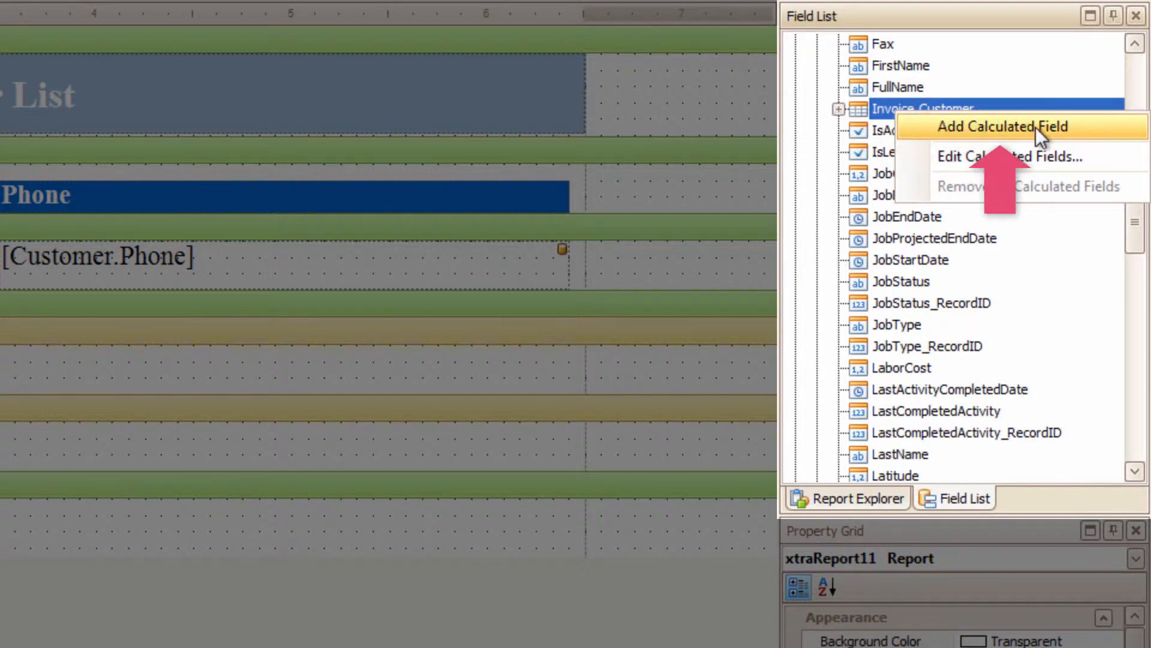
{"action": "left_click", "coordinate": [1081, 128]}
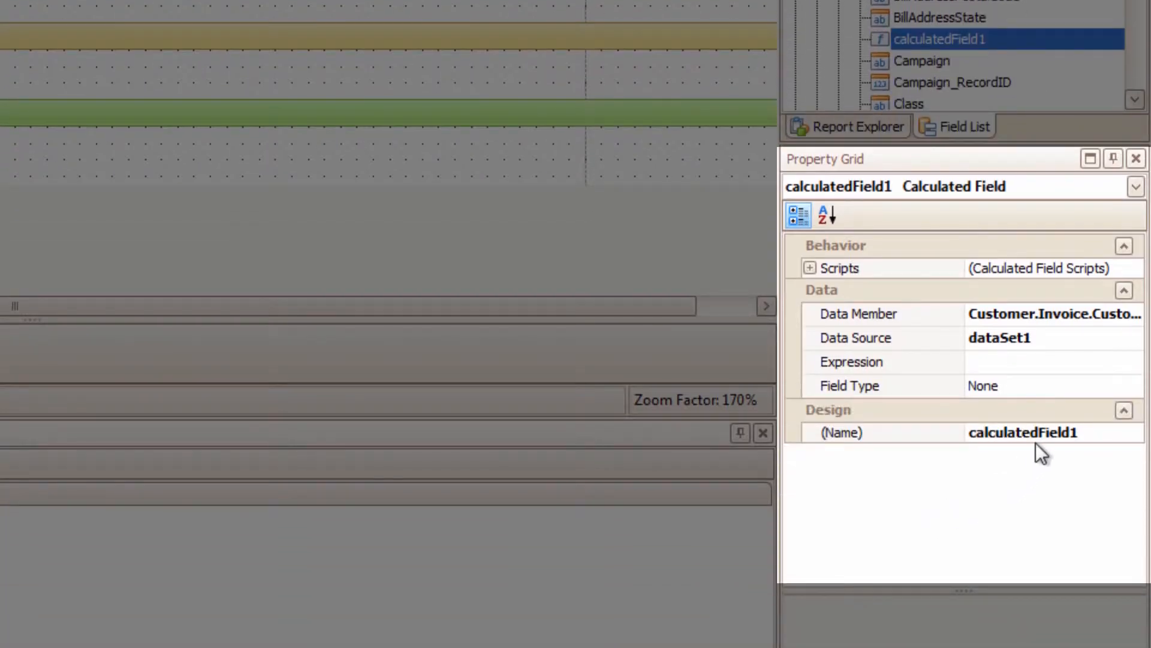
{"action": "left_click", "coordinate": [1041, 433]}
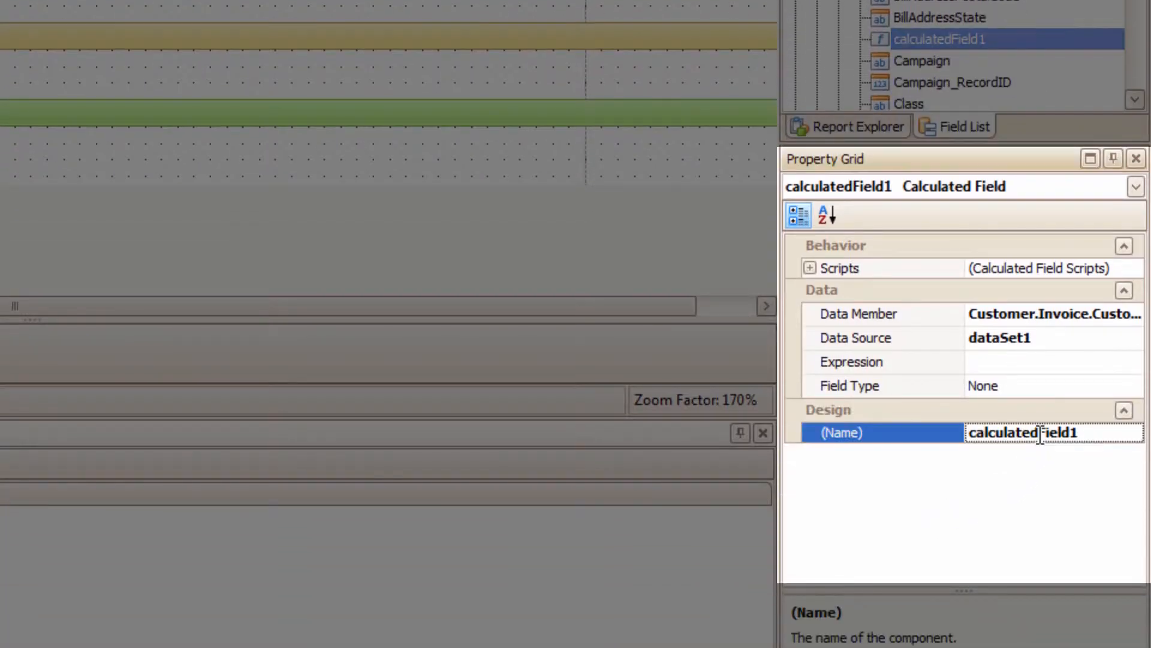
{"action": "double_click", "coordinate": [1040, 433]}
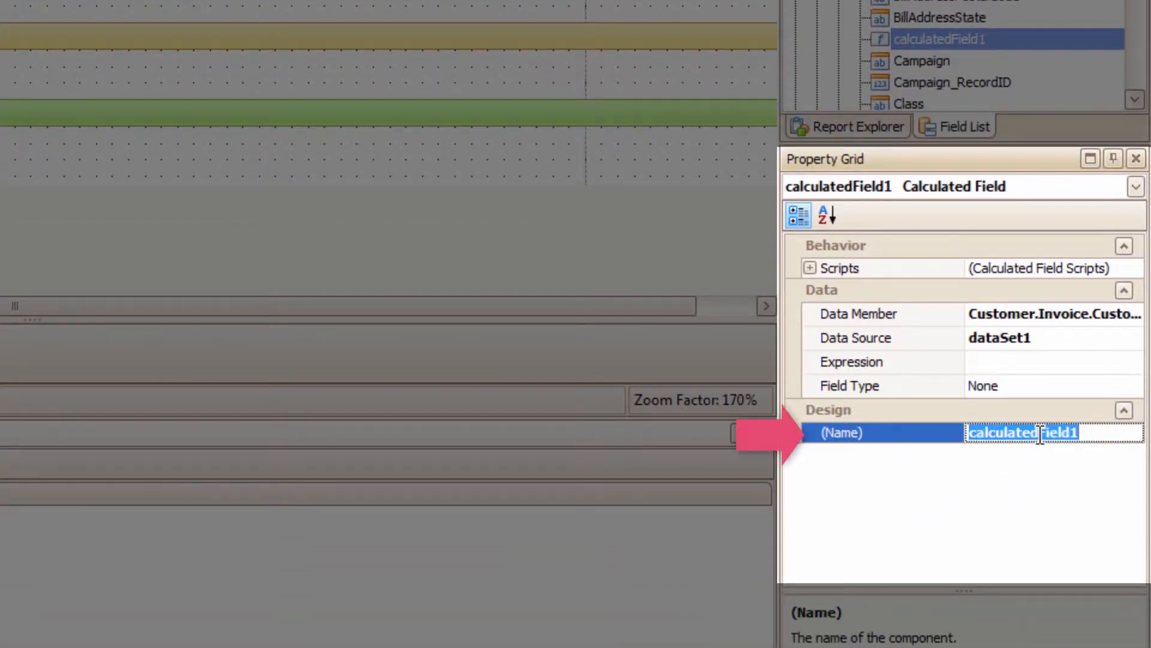
{"action": "type", "text": "Commission"}
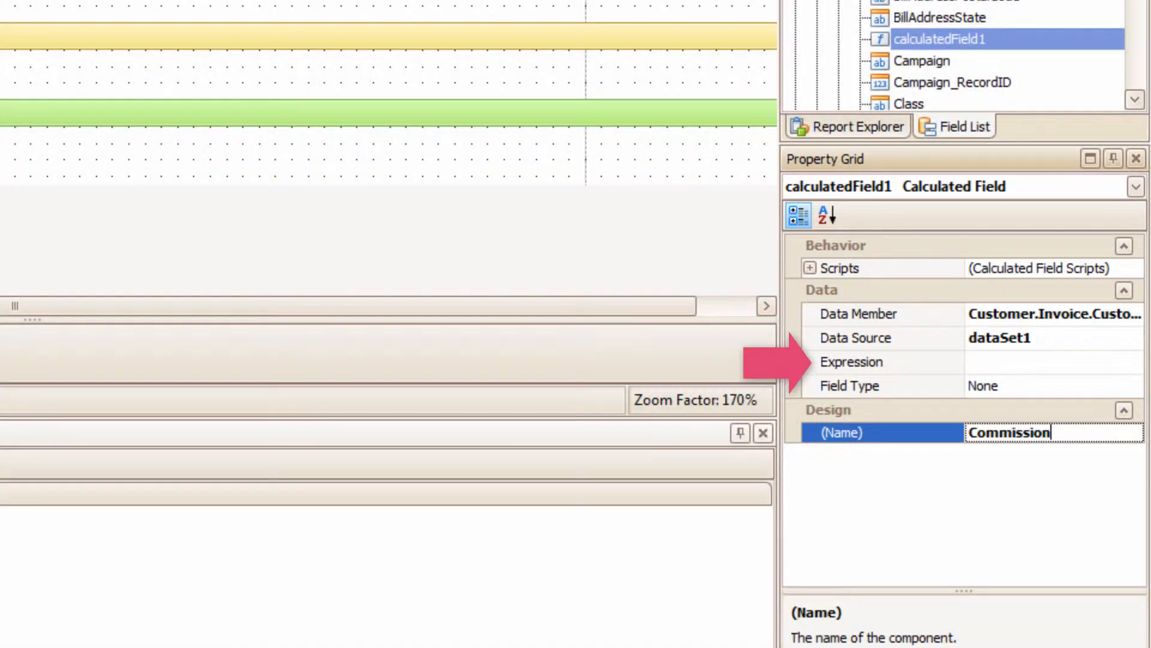
Set the Commission field's expression to [Amount] * 0.12
{"action": "left_click", "coordinate": [1058, 364]}
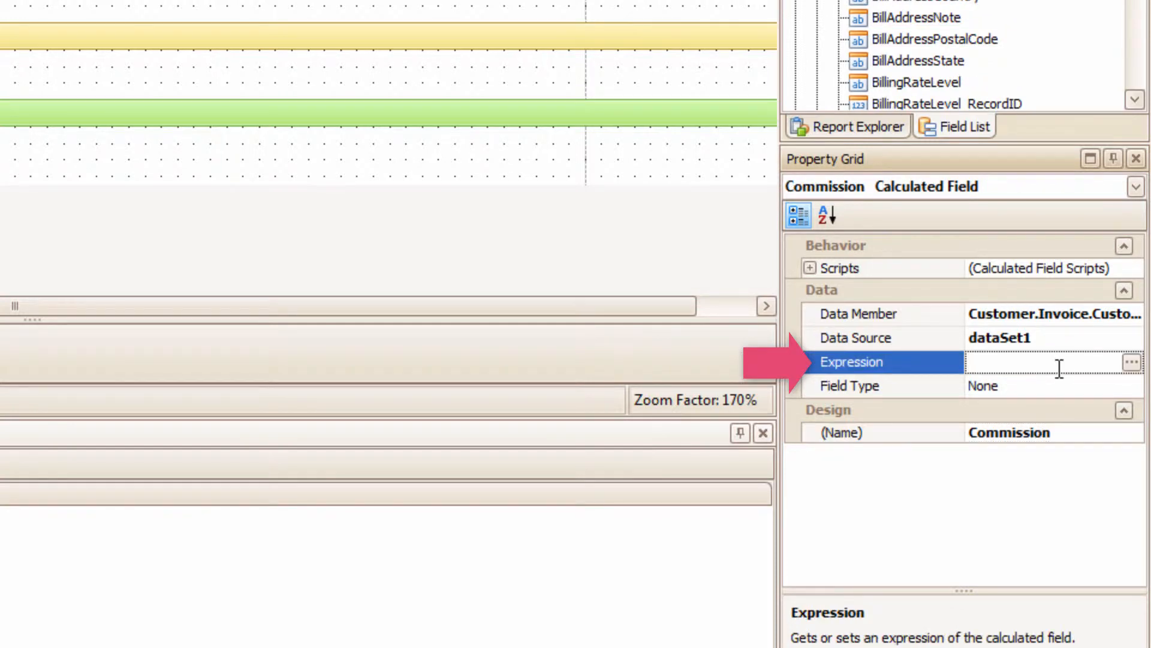
{"action": "left_click", "coordinate": [1131, 363]}
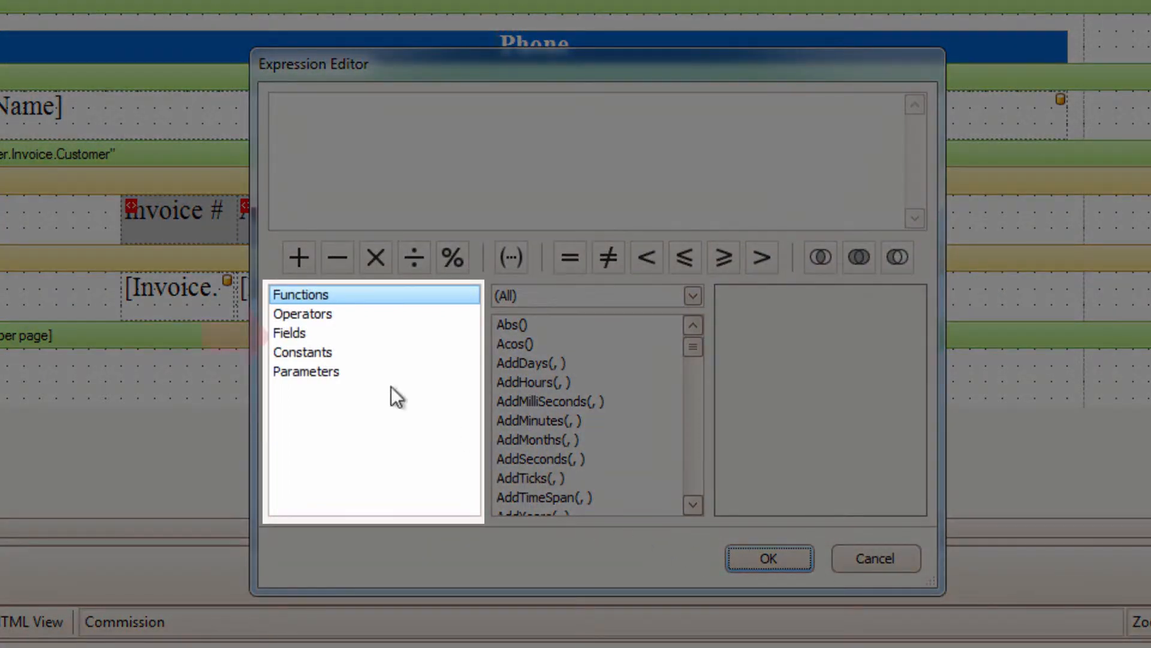
{"action": "left_click", "coordinate": [317, 332]}
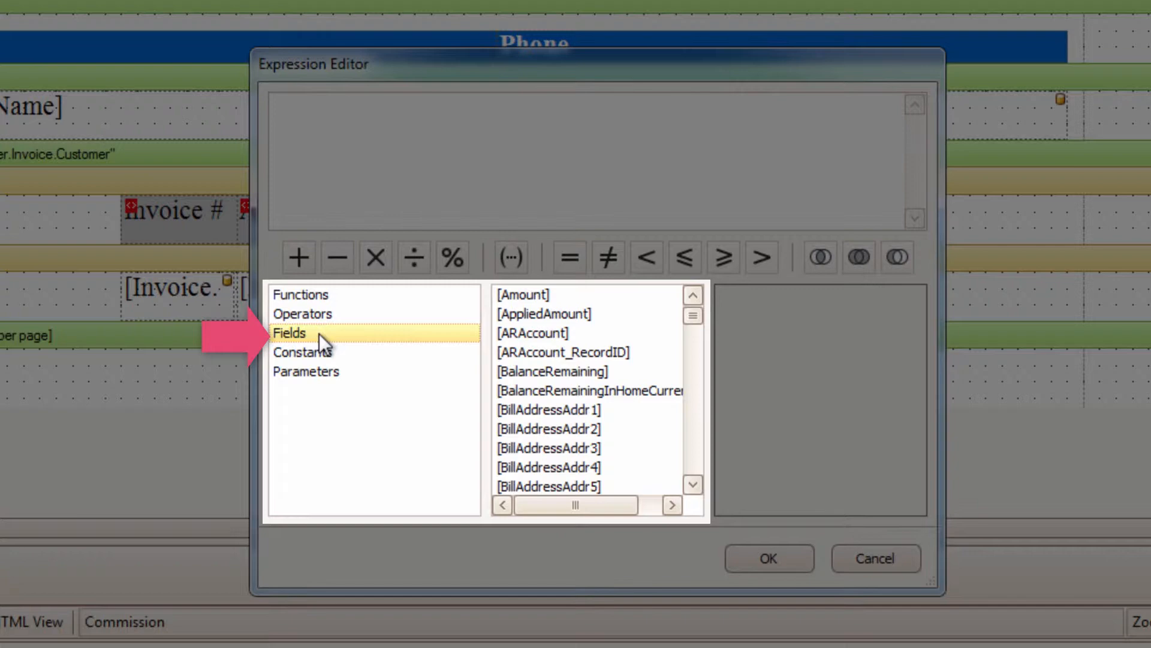
{"action": "left_click", "coordinate": [544, 295]}
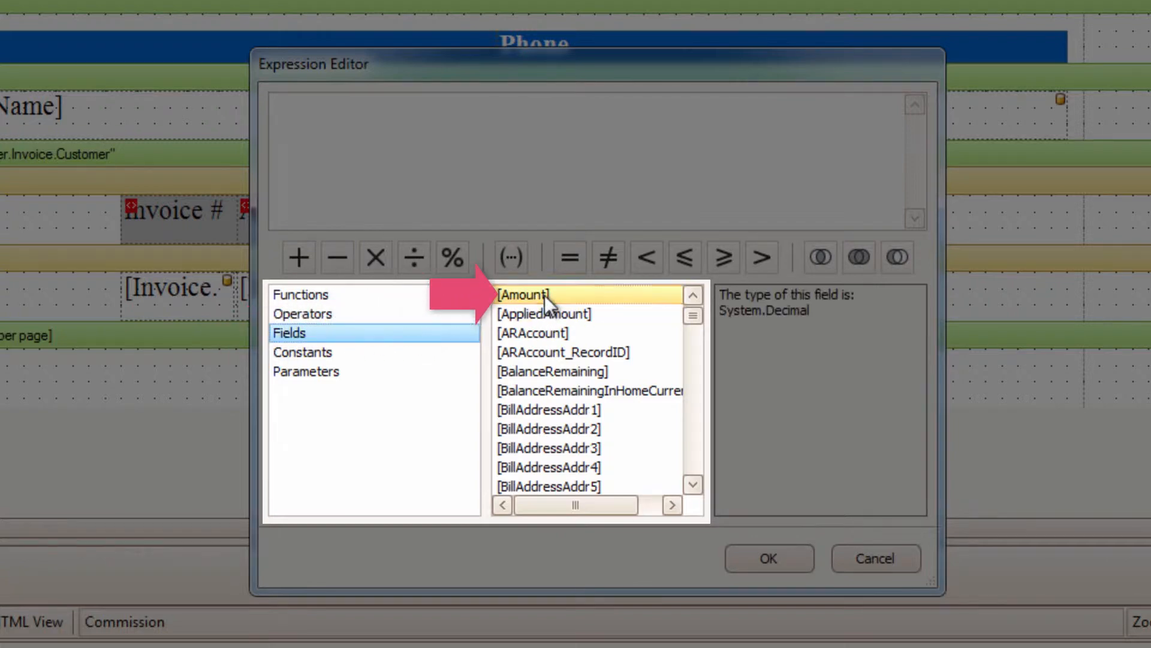
{"action": "double_click", "coordinate": [544, 295]}
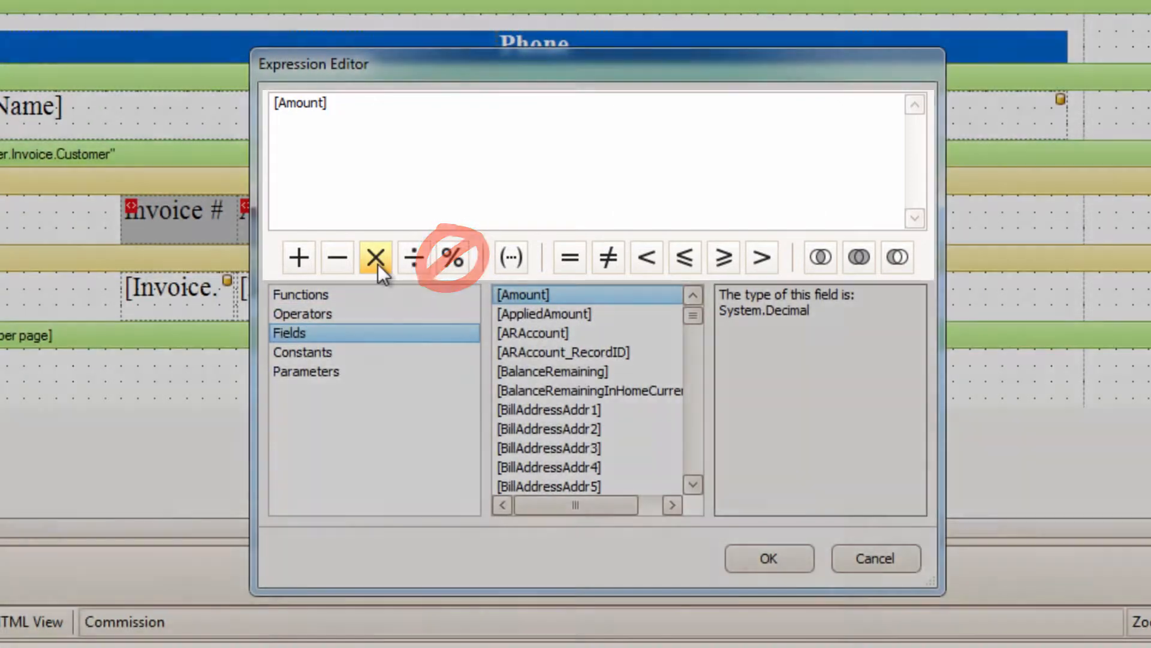
{"action": "left_click", "coordinate": [376, 257]}
{"action": "type", "text": "0.1"}
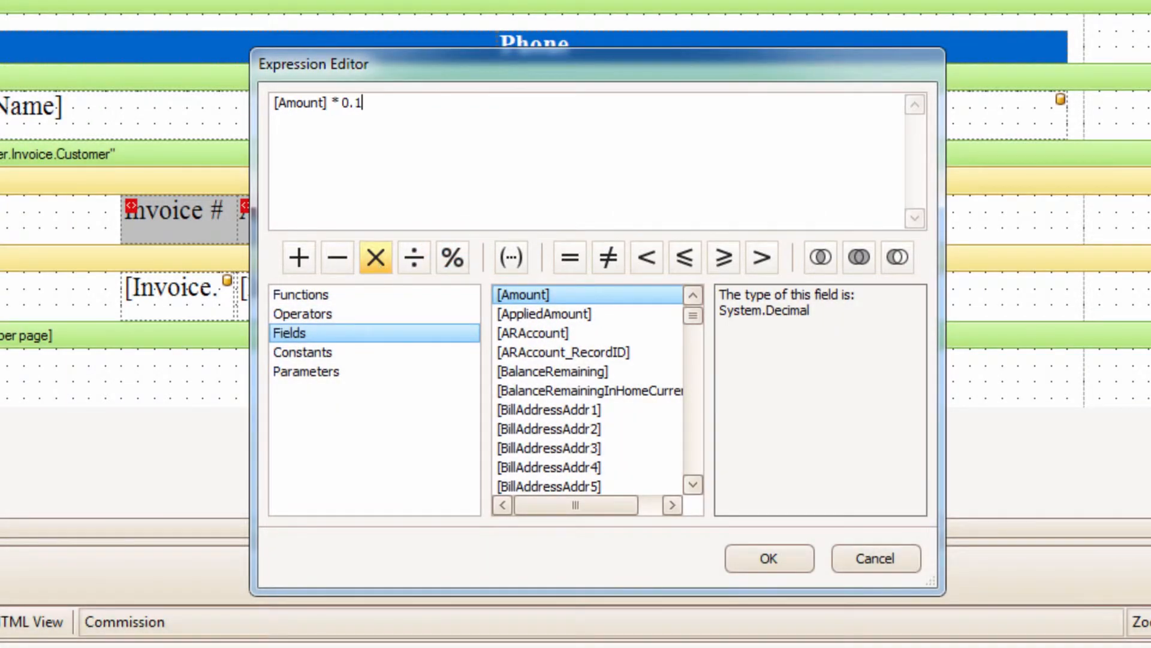
{"action": "type", "text": "2"}
{"action": "left_click", "coordinate": [765, 562]}
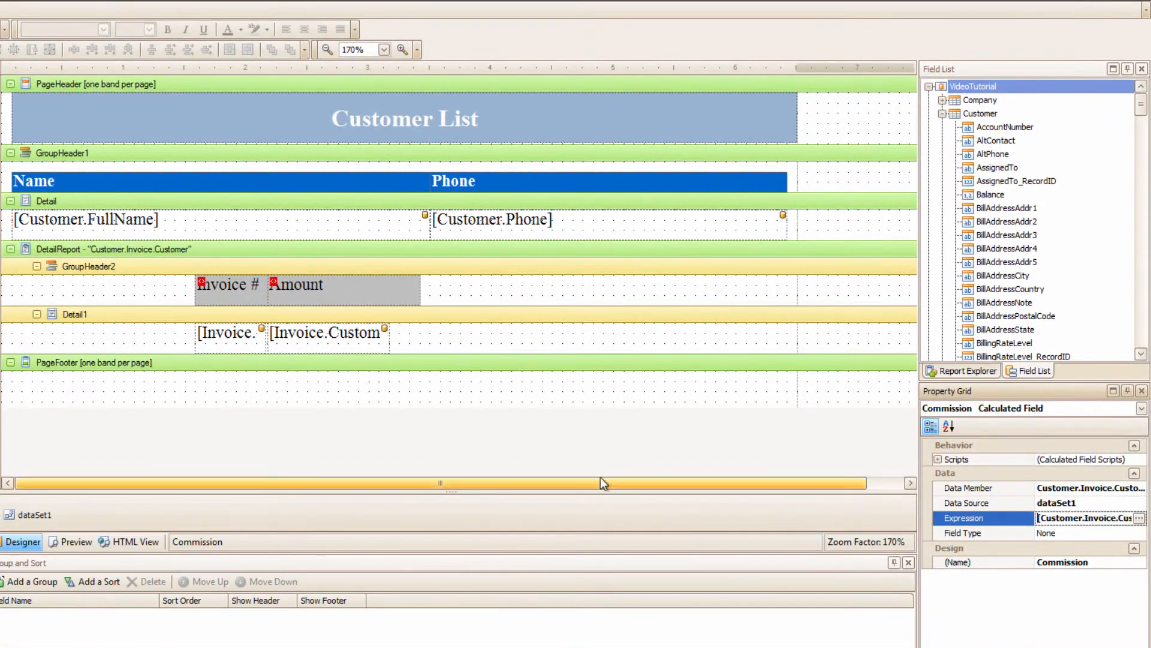
Place the Commission field in the Detail1 band beneath the Phone column, 142 wide, and preview the report
{"action": "scroll", "coordinate": [1019, 239], "scroll_direction": "down", "scroll_amount": 8}
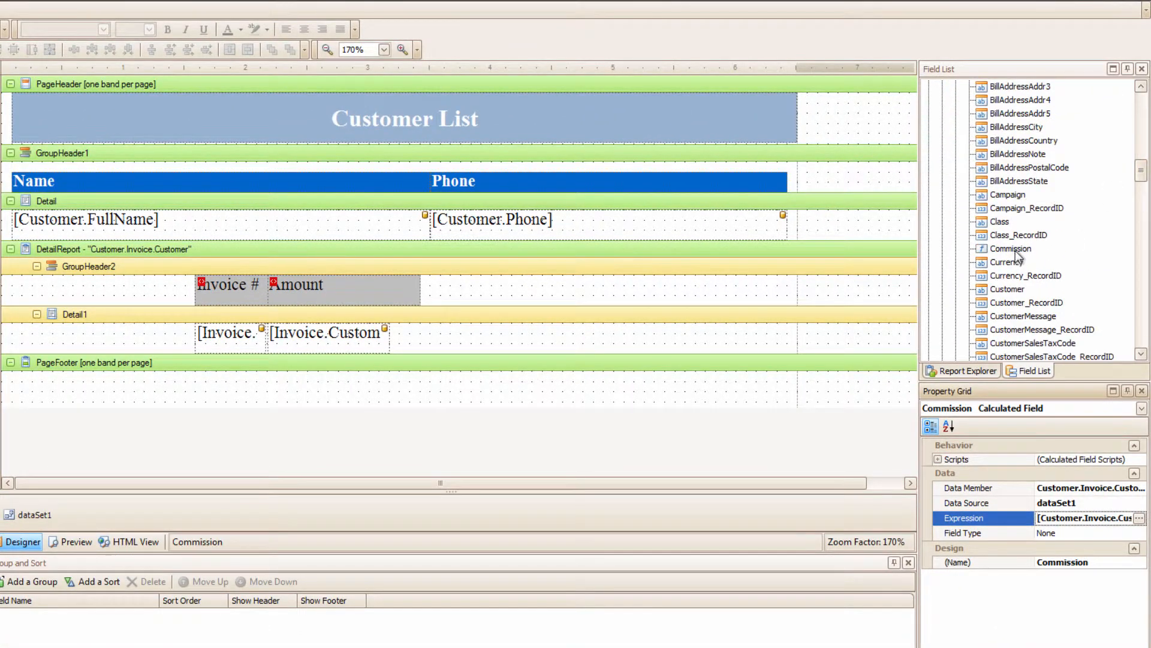
{"action": "left_click_drag", "start_coordinate": [1015, 255], "coordinate": [447, 327]}
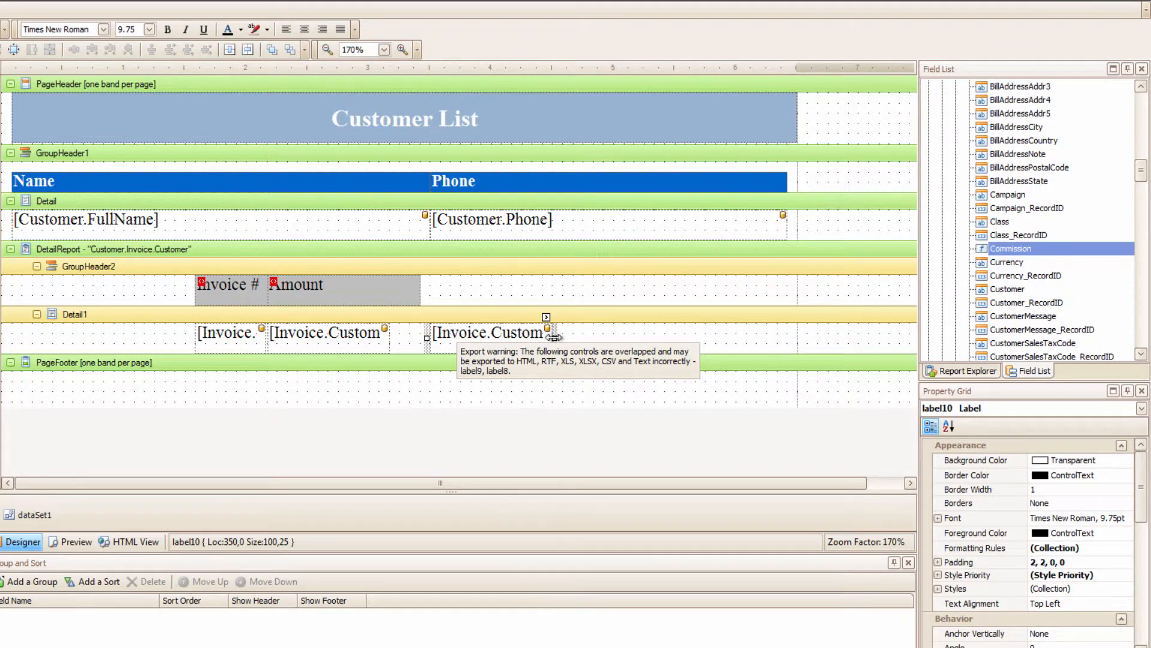
{"action": "left_click_drag", "start_coordinate": [553, 337], "coordinate": [604, 333]}
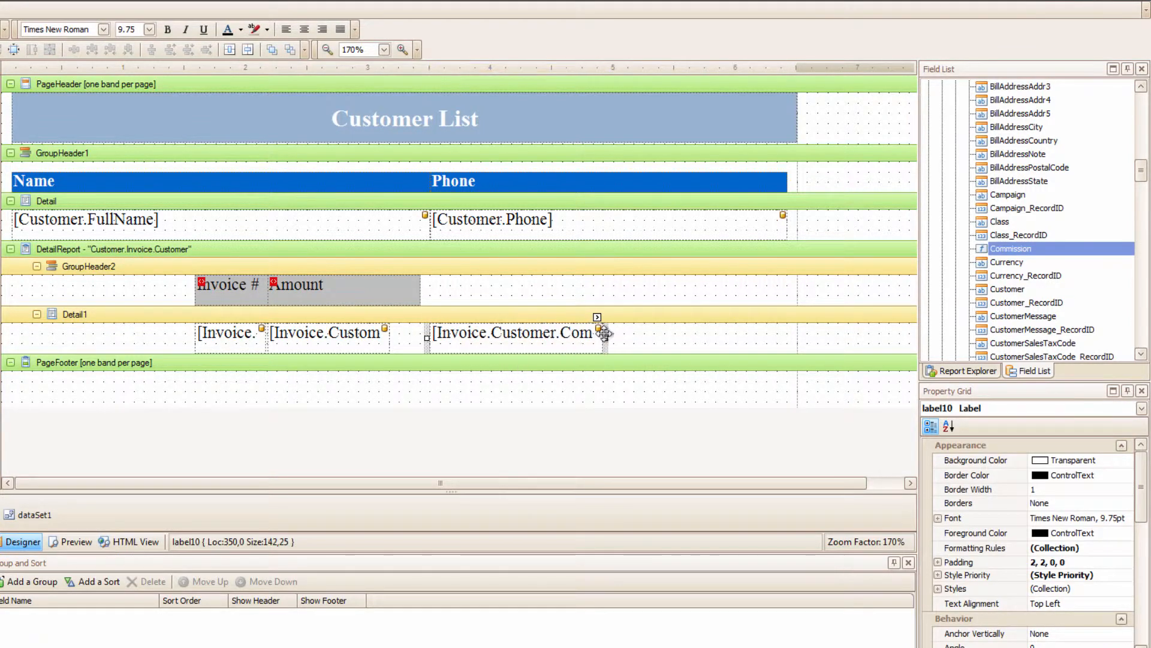
{"action": "left_click", "coordinate": [70, 540]}
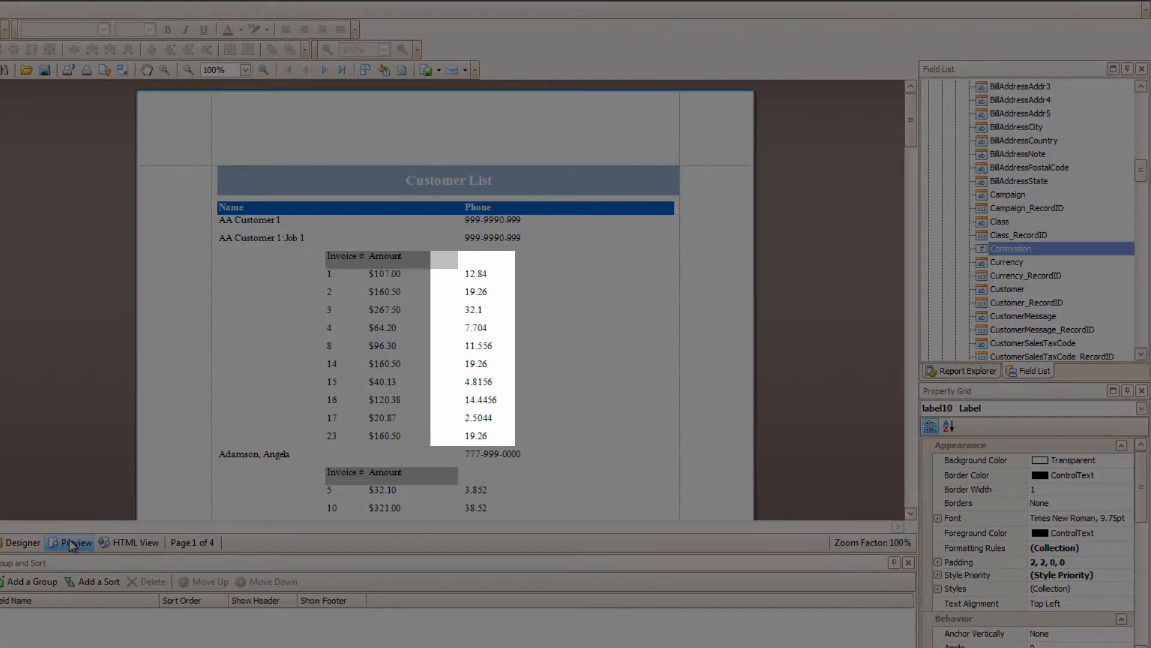
Duplicate the Amount header label in GroupHeader2 and place the copy directly above the Commission field
{"action": "left_click", "coordinate": [31, 540]}
{"action": "right_click", "coordinate": [372, 298]}
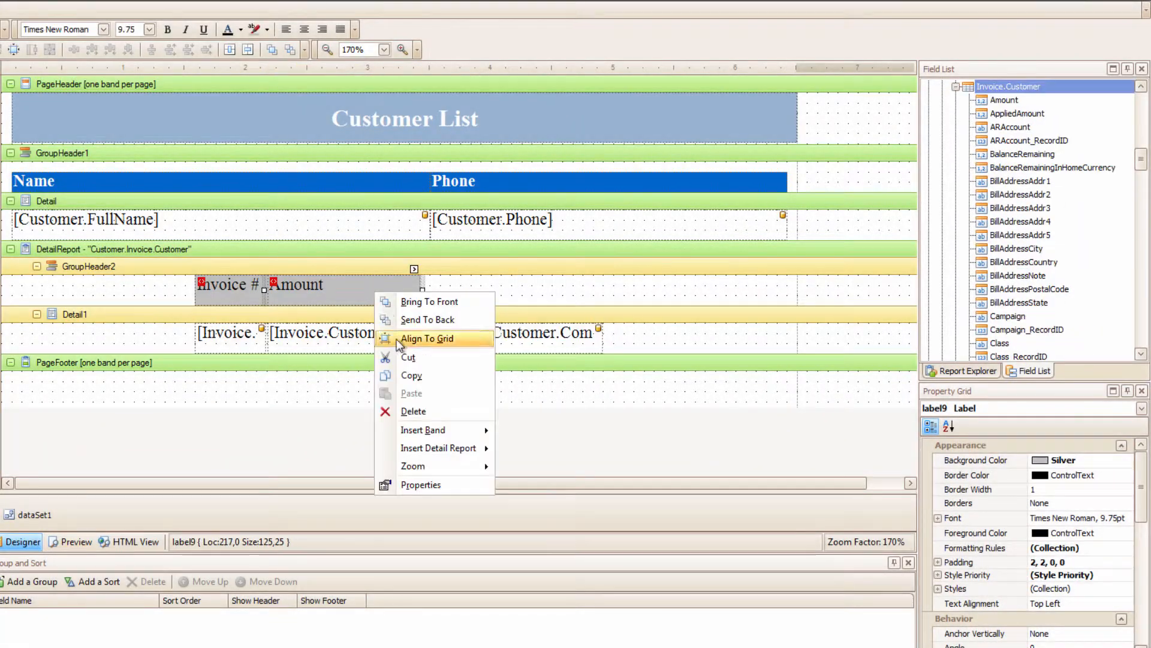
{"action": "left_click", "coordinate": [458, 299]}
{"action": "left_click", "coordinate": [458, 300]}
{"action": "key", "text": "ctrl+v"}
{"action": "left_click_drag", "start_coordinate": [464, 292], "coordinate": [537, 293]}
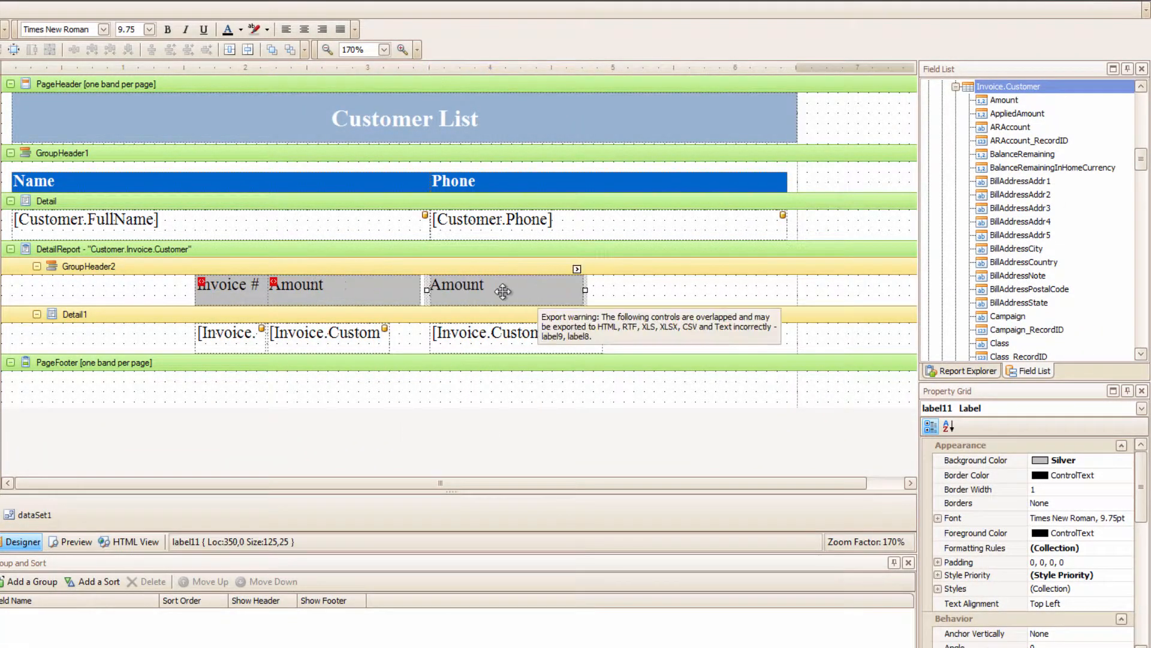
Change the copied header label's text to Commission and preview the report
{"action": "double_click", "coordinate": [426, 291]}
{"action": "type", "text": "Commission"}
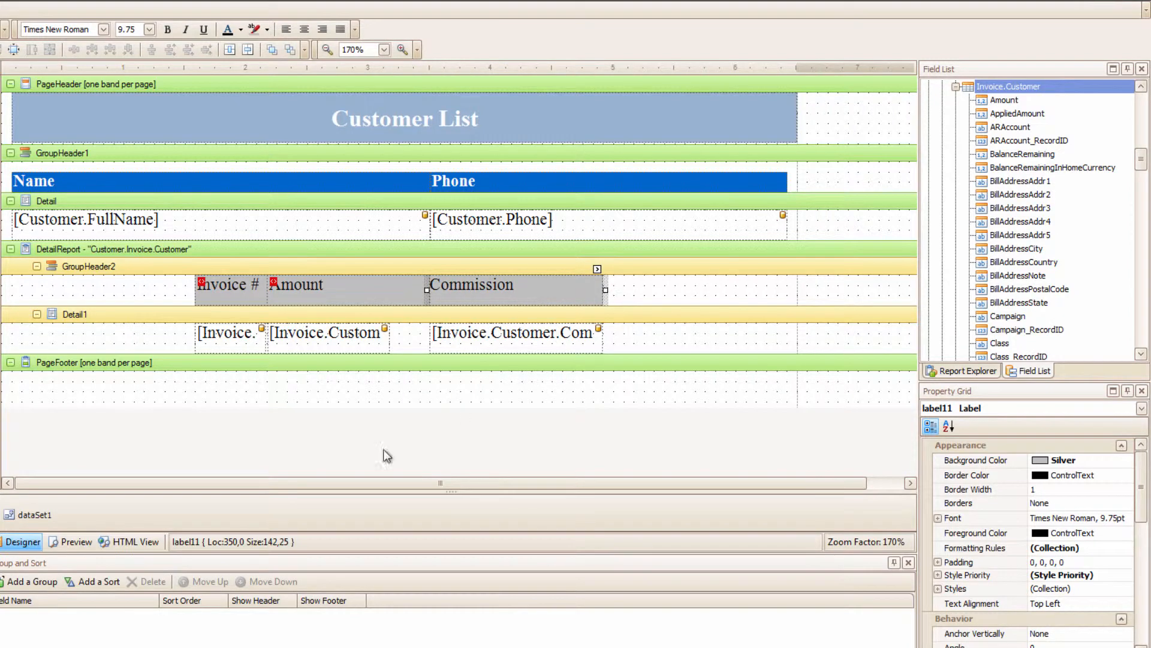
{"action": "left_click", "coordinate": [71, 542]}
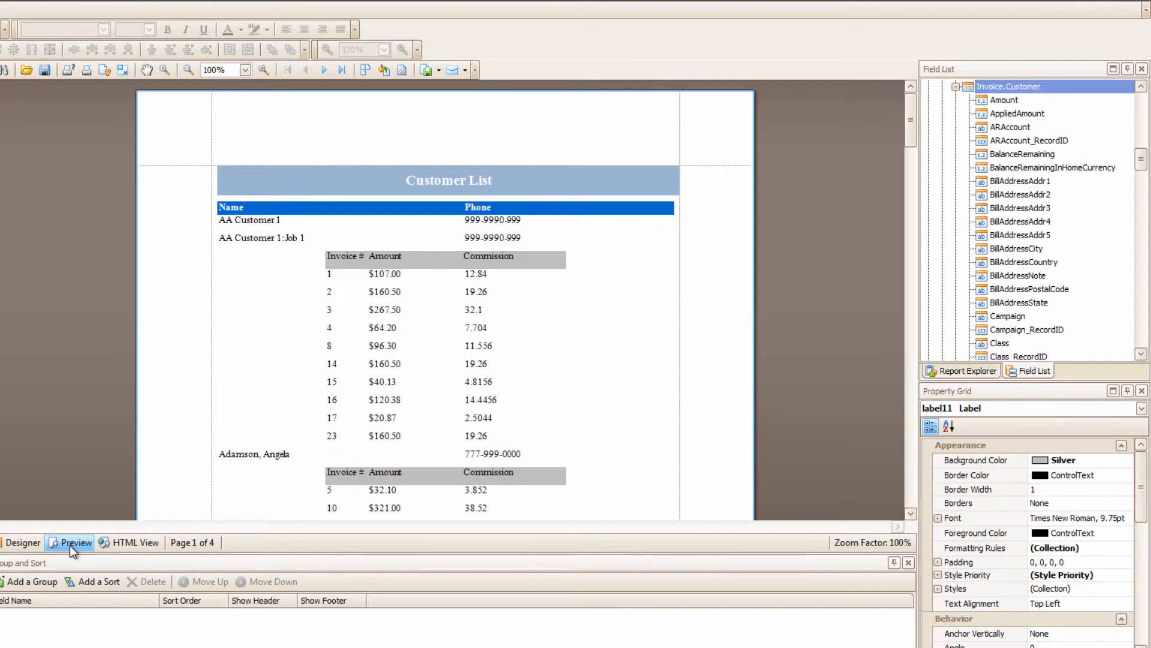
Return to the report design and change the Commission header label's text to Sales Tax Amount
{"action": "left_click", "coordinate": [34, 543]}
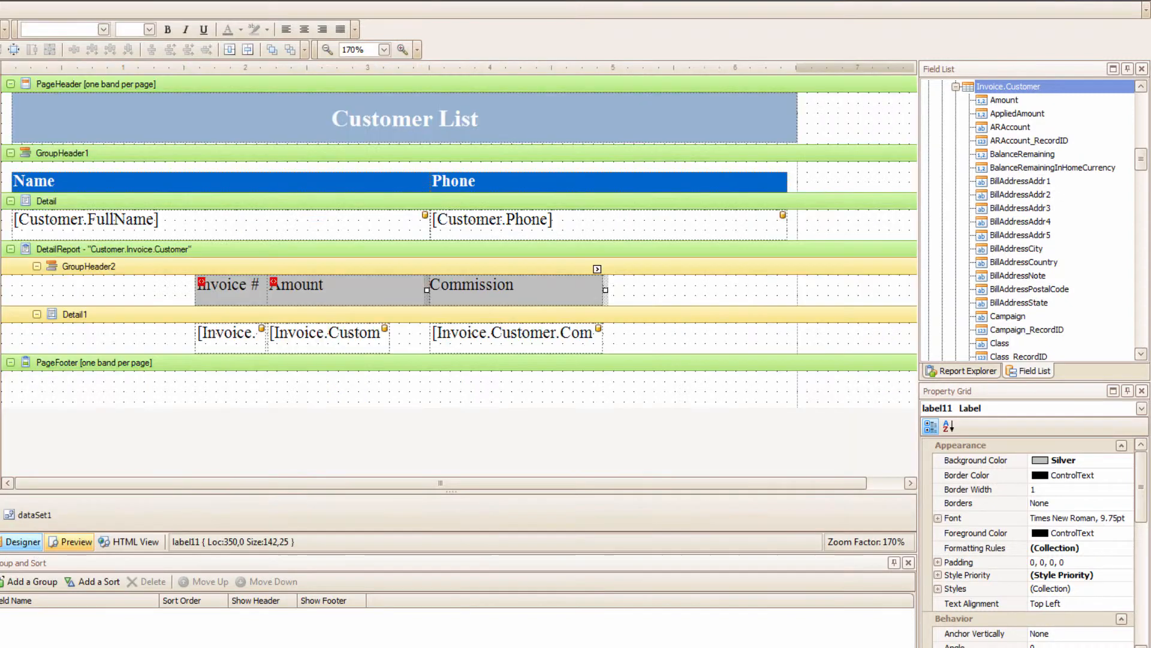
{"action": "double_click", "coordinate": [516, 288]}
{"action": "type", "text": "Sales "}
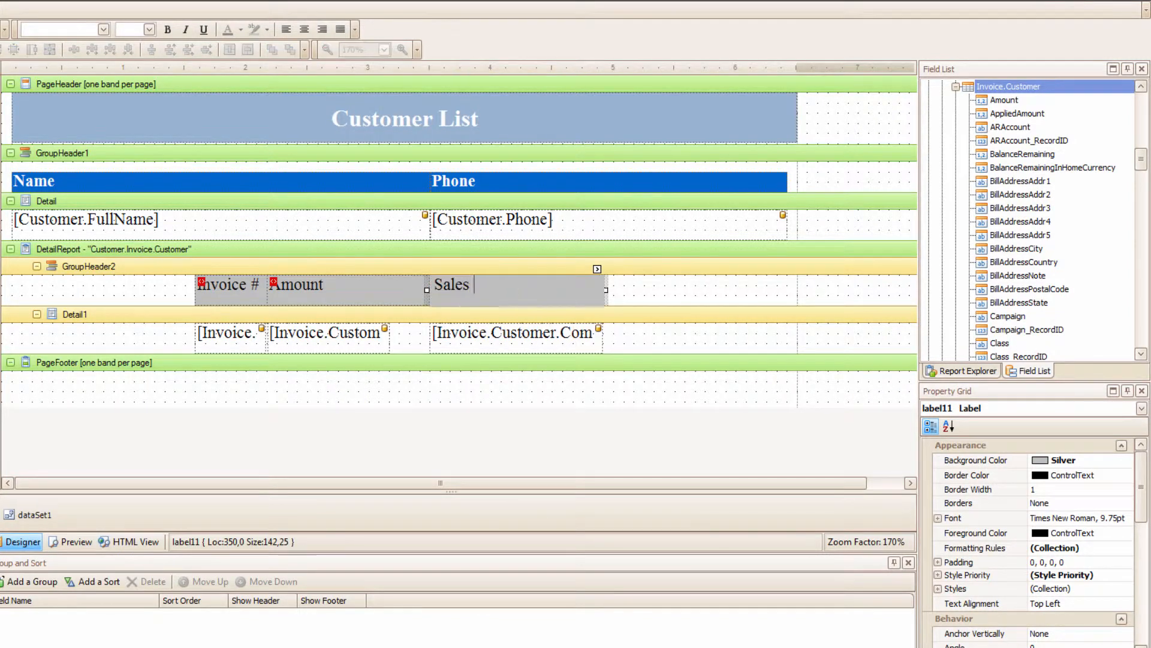
{"action": "type", "text": "Tax Amount"}
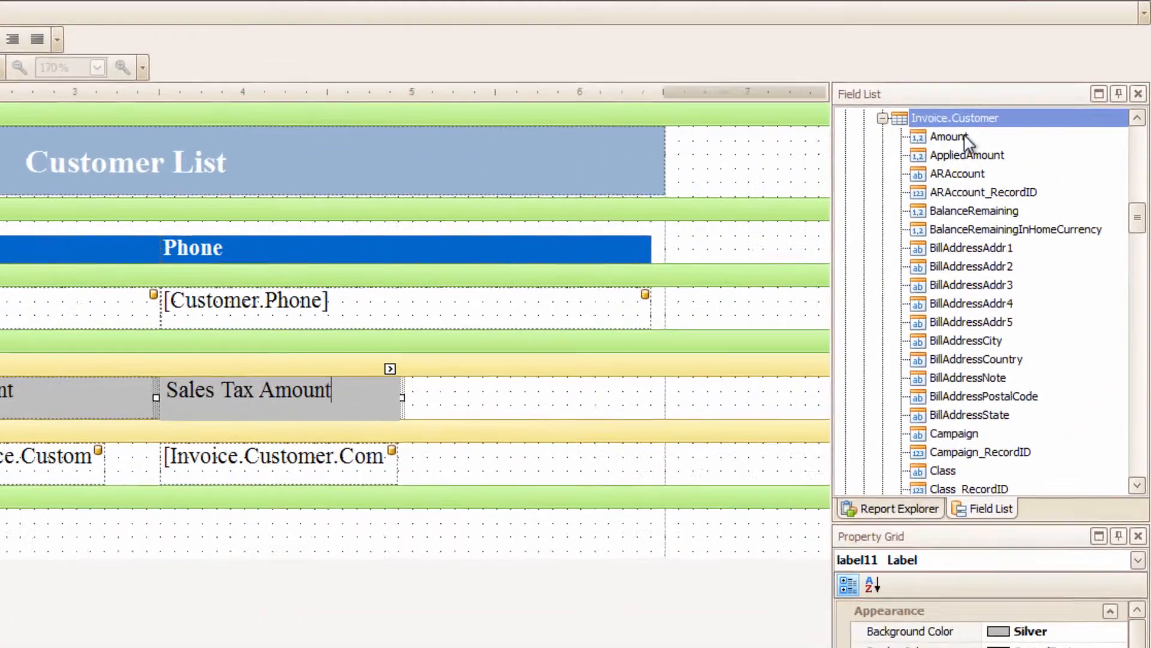
Edit the calculated fields of Invoice.Customer and rename the Commission field to SalesTaxAMT
{"action": "right_click", "coordinate": [993, 101]}
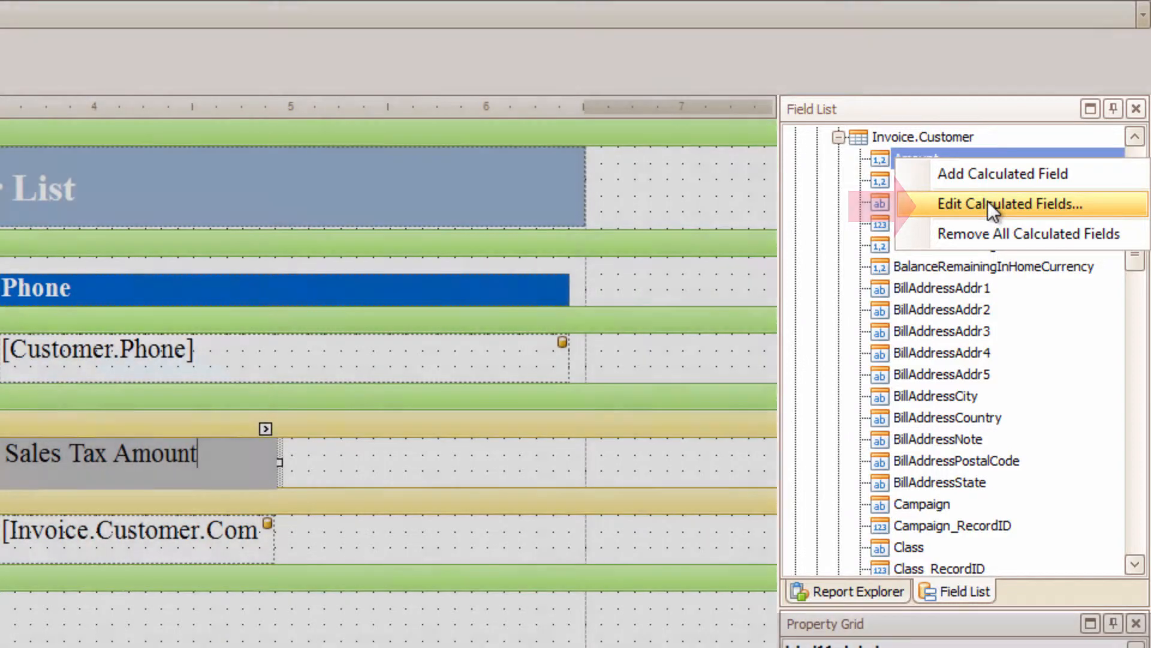
{"action": "left_click", "coordinate": [988, 200]}
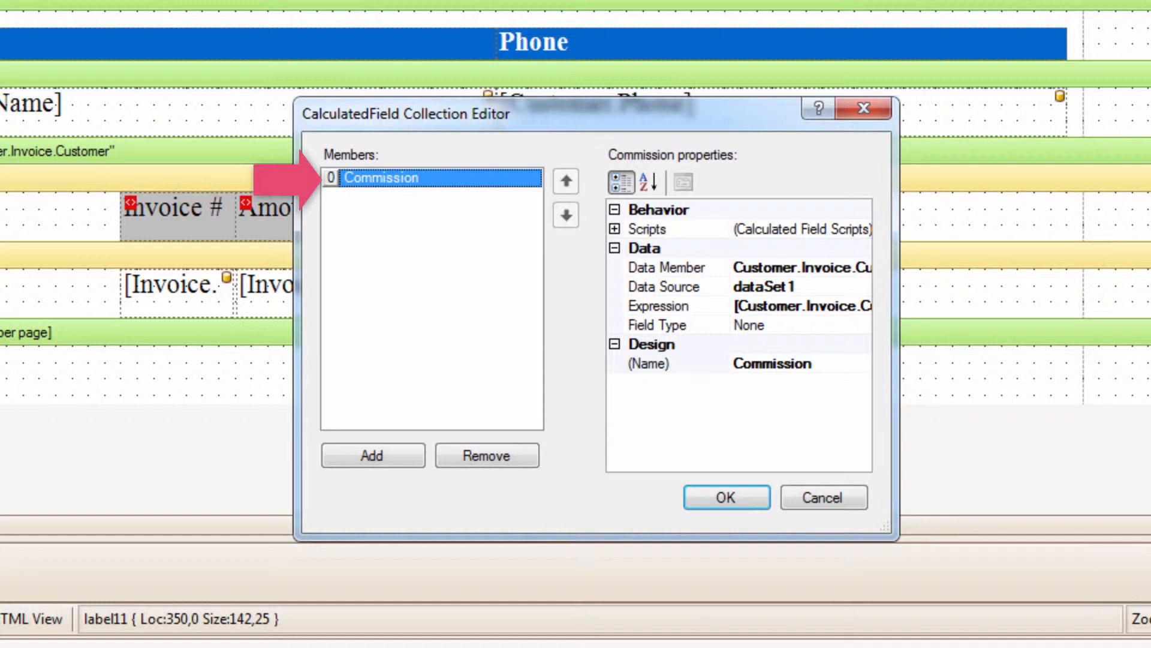
{"action": "left_click", "coordinate": [805, 364]}
{"action": "double_click", "coordinate": [806, 364]}
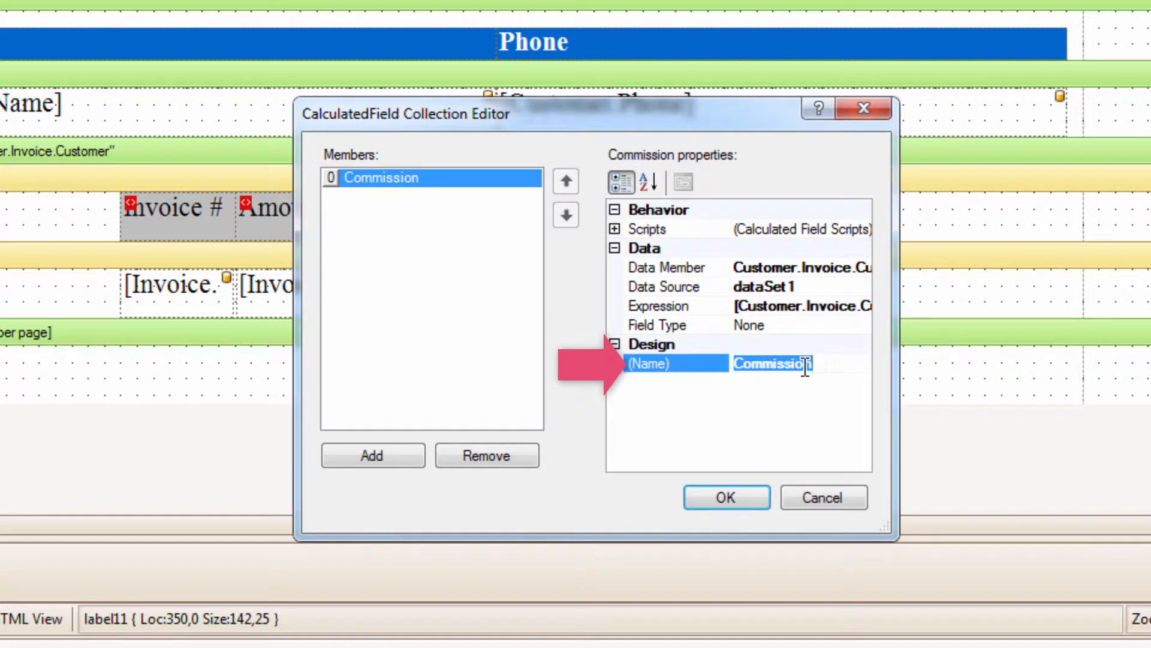
{"action": "type", "text": "SalesTax"}
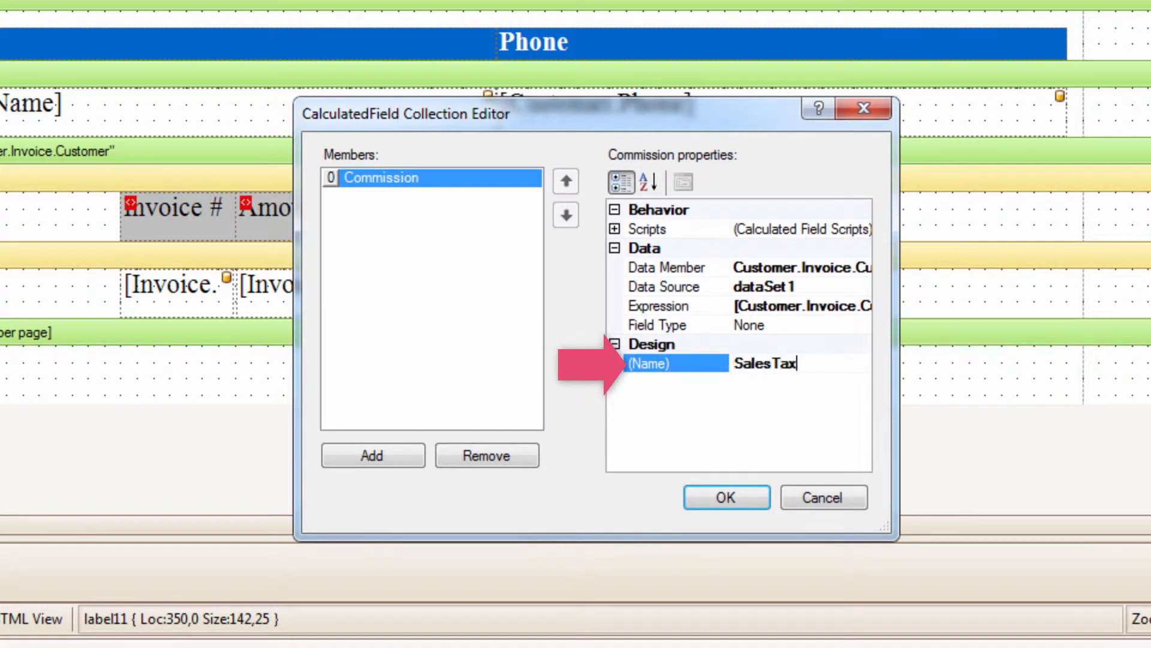
{"action": "type", "text": "AMT"}
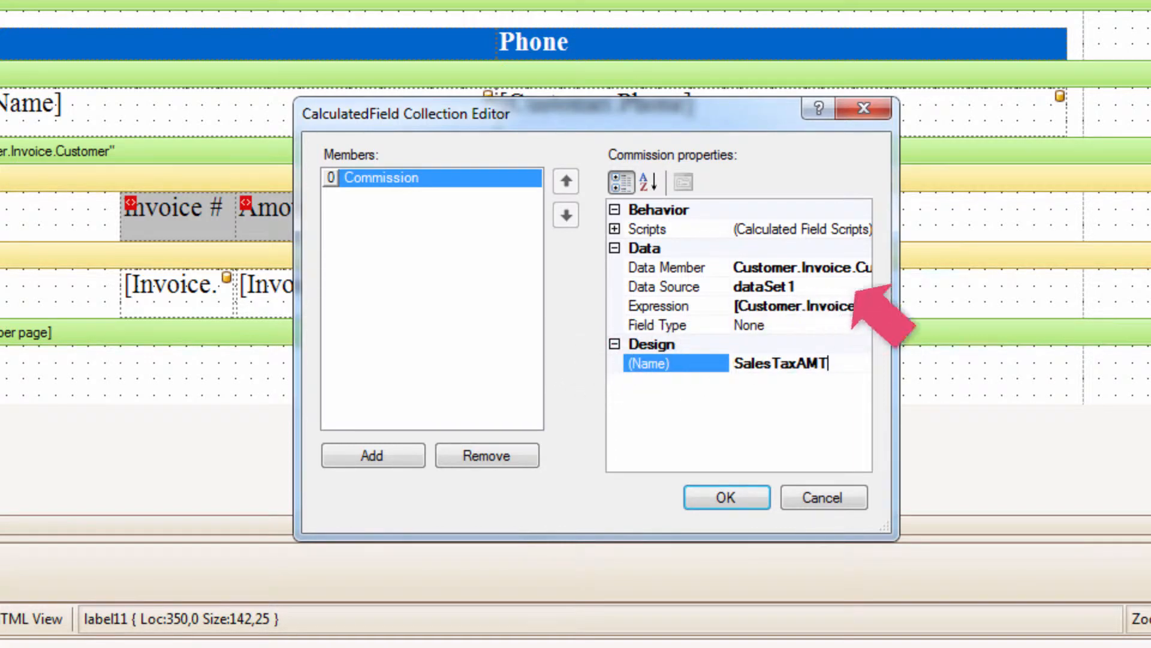
Replace the SalesTaxAMT field's expression with [Amount] * [SalesTaxPercentage] and apply the calculated field changes
{"action": "left_click", "coordinate": [829, 308]}
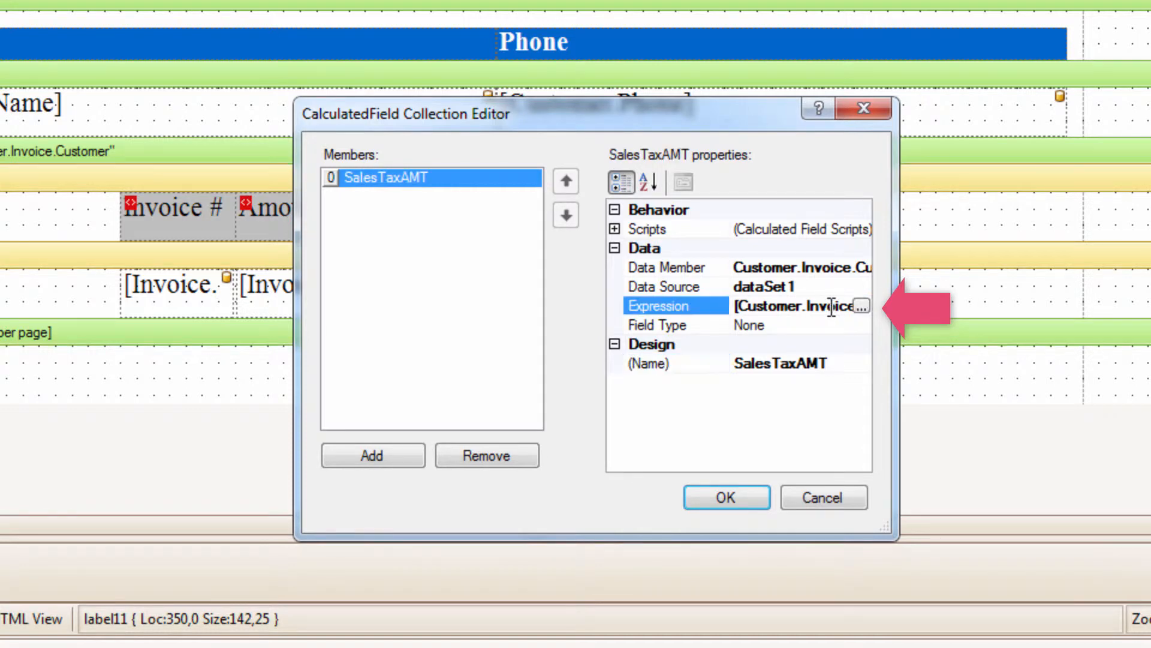
{"action": "left_click", "coordinate": [866, 308]}
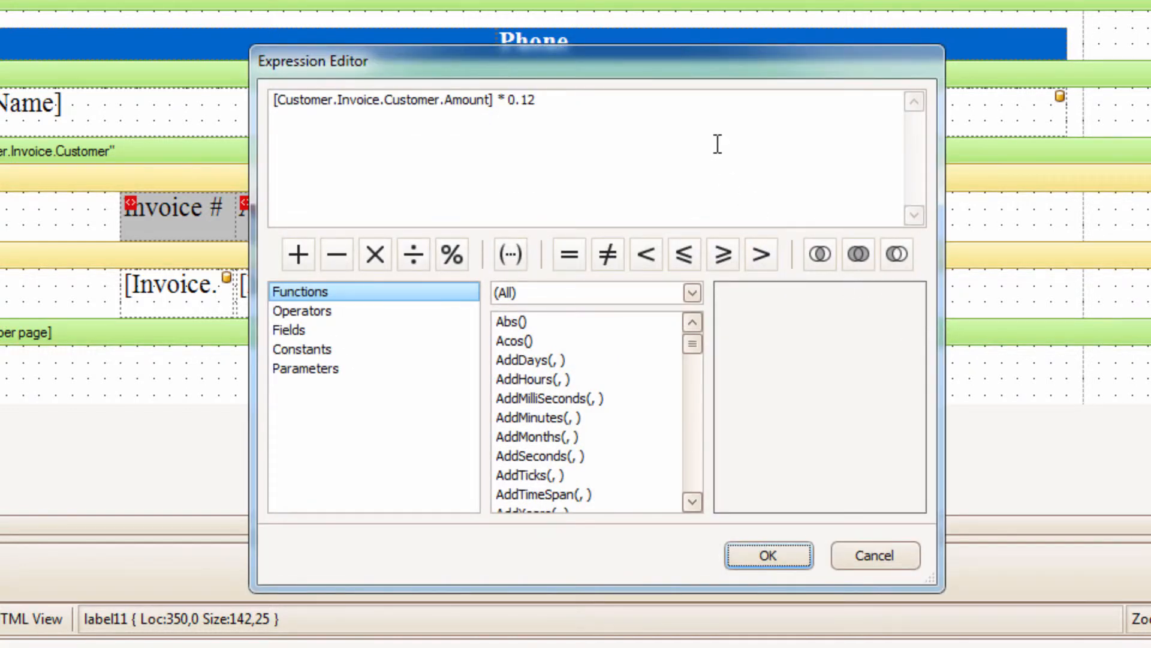
{"action": "left_click_drag", "start_coordinate": [538, 101], "coordinate": [276, 114]}
{"action": "key", "text": "Delete"}
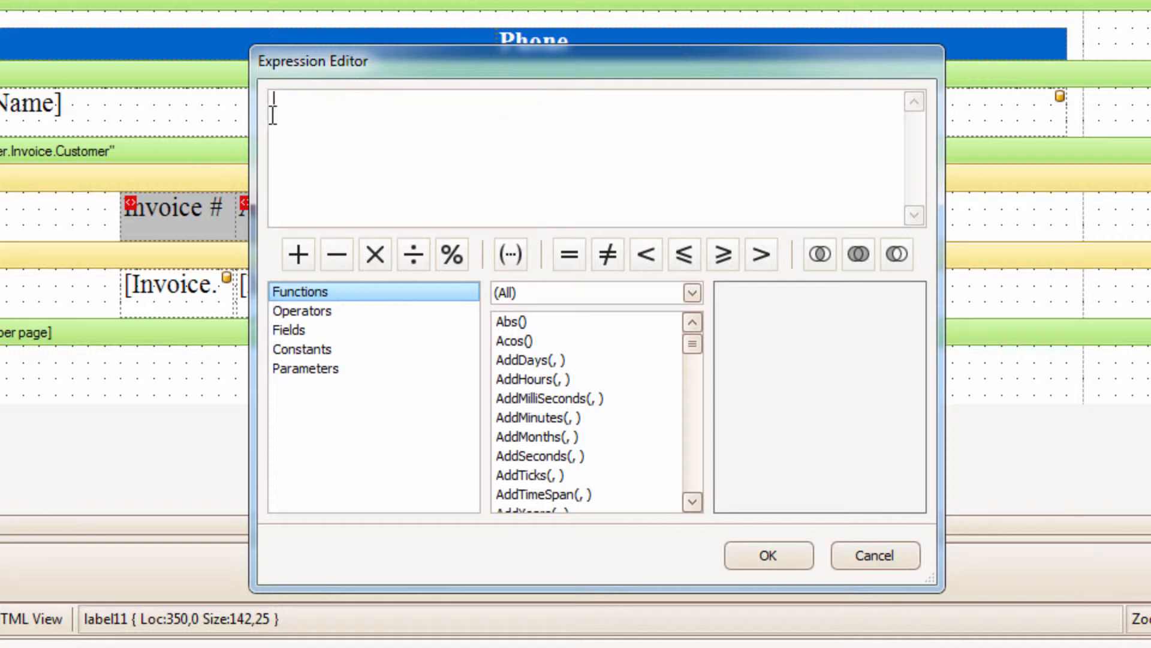
{"action": "left_click", "coordinate": [329, 327]}
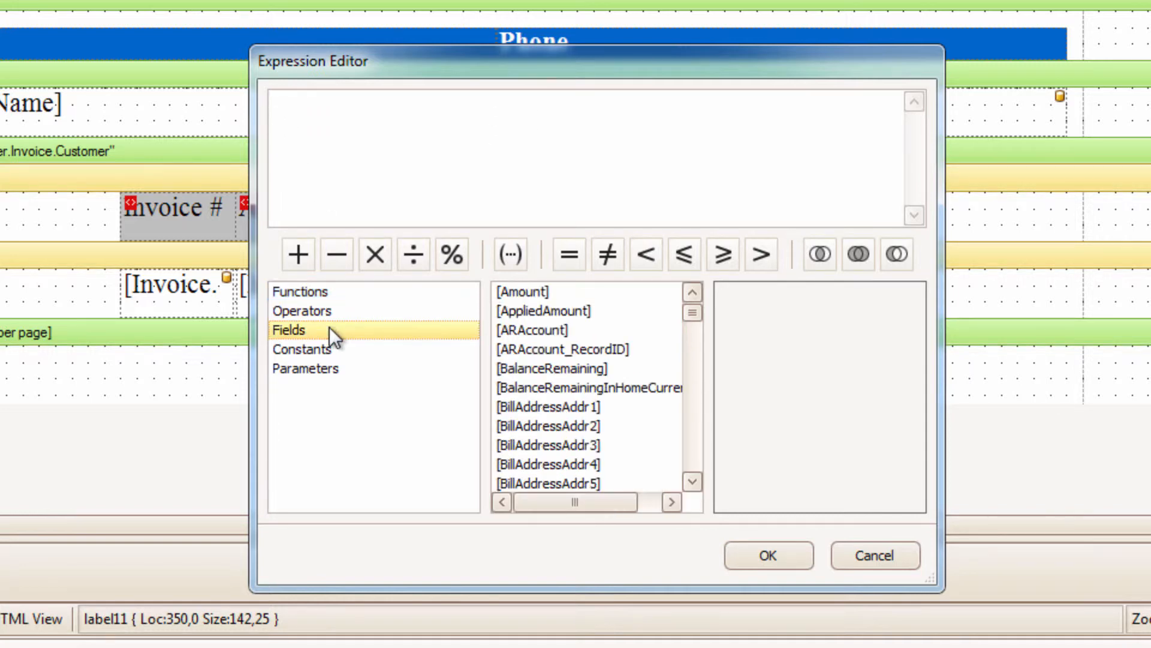
{"action": "double_click", "coordinate": [538, 294]}
{"action": "left_click", "coordinate": [379, 254]}
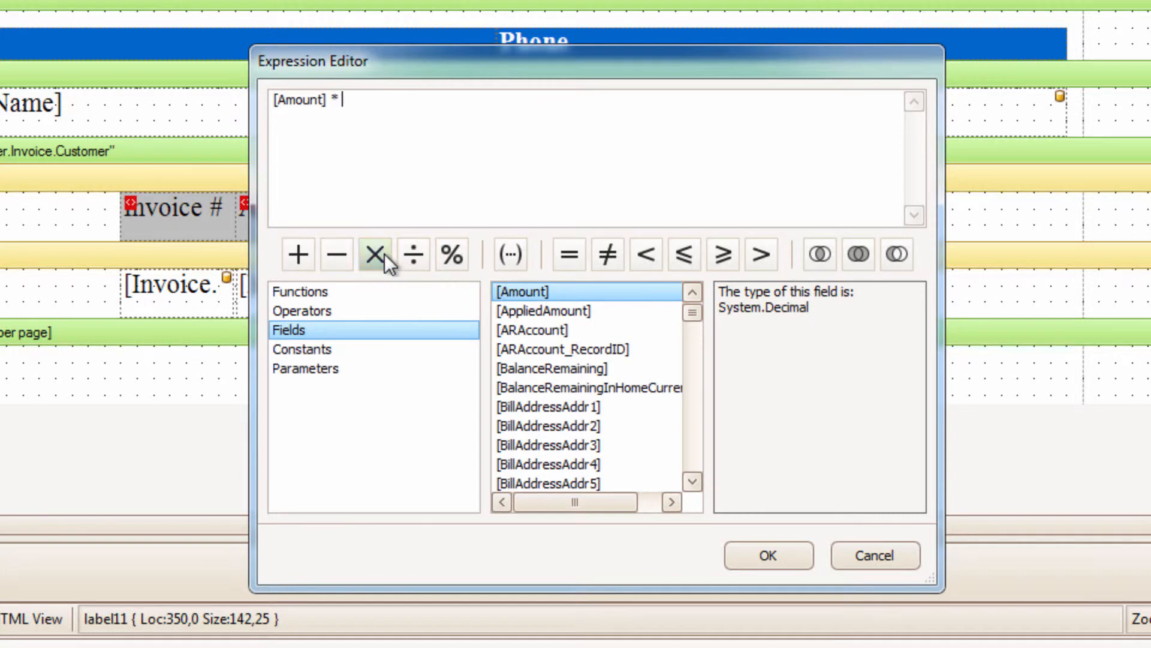
{"action": "left_click_drag", "start_coordinate": [692, 312], "coordinate": [707, 418]}
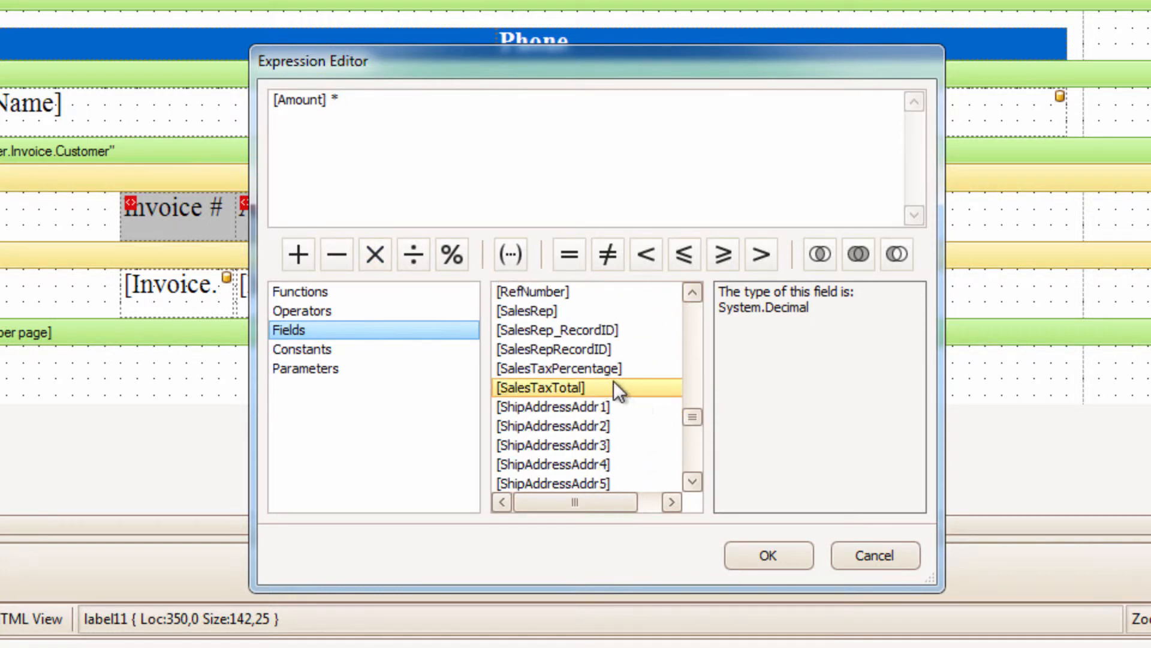
{"action": "double_click", "coordinate": [605, 367]}
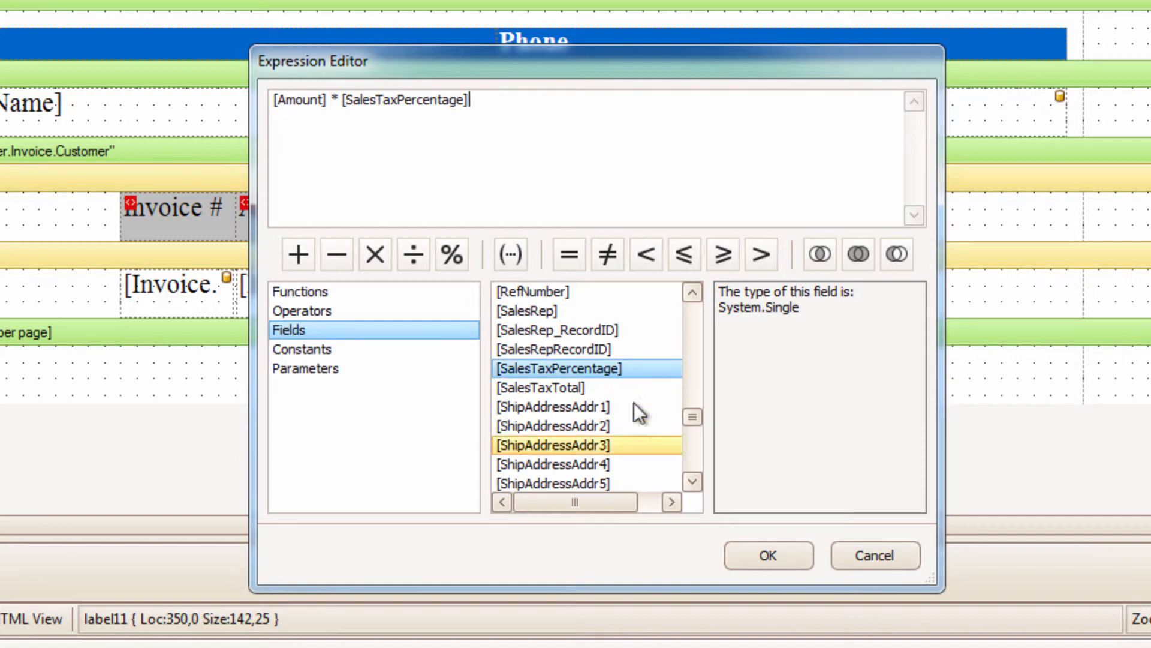
{"action": "left_click", "coordinate": [768, 554]}
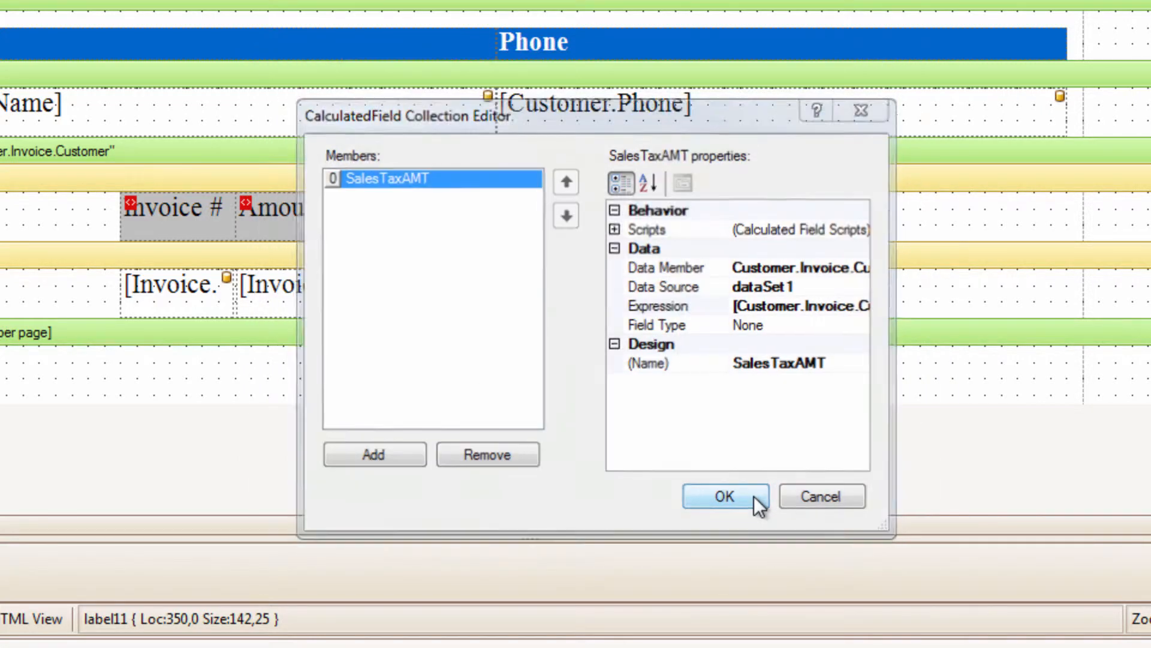
{"action": "left_click", "coordinate": [754, 495]}
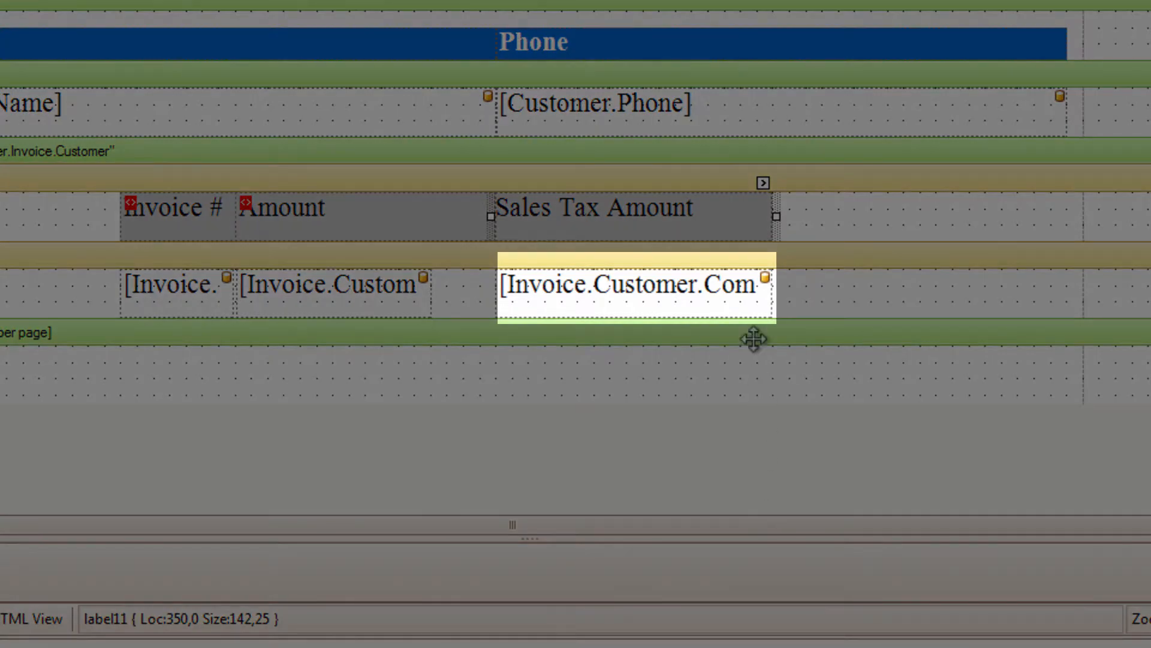
Replace the Commission field in Detail1 with the SalesTaxAMT field, aligned under the Sales Tax Amount header and sized 142 by 25
{"action": "left_click", "coordinate": [713, 285]}
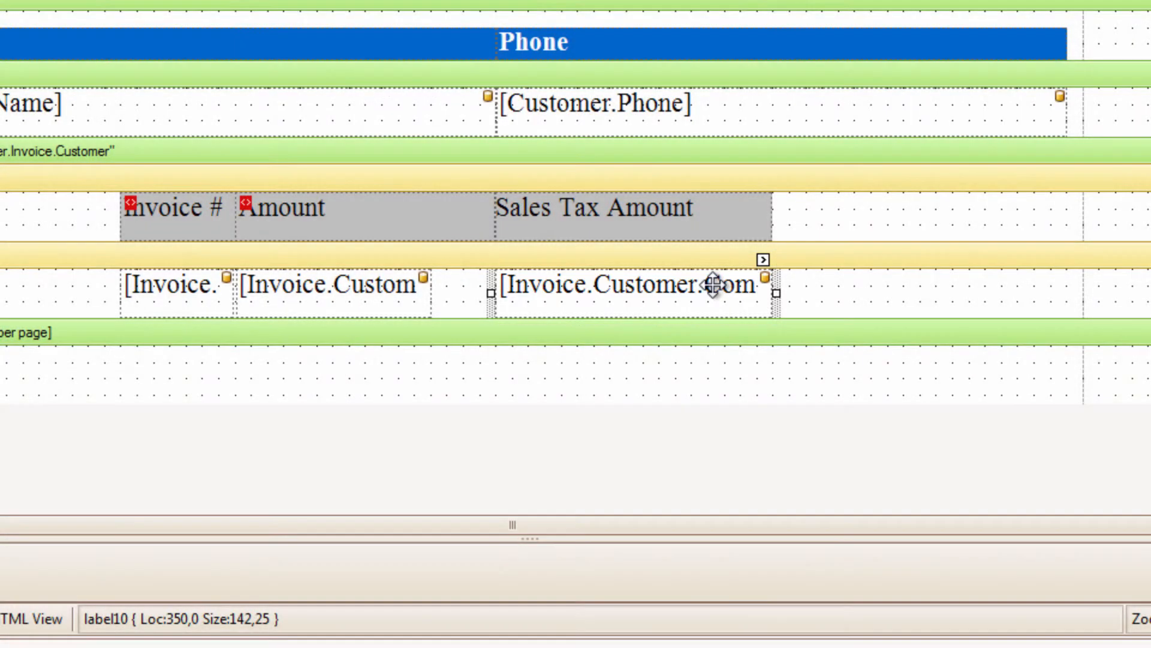
{"action": "key", "text": "Delete"}
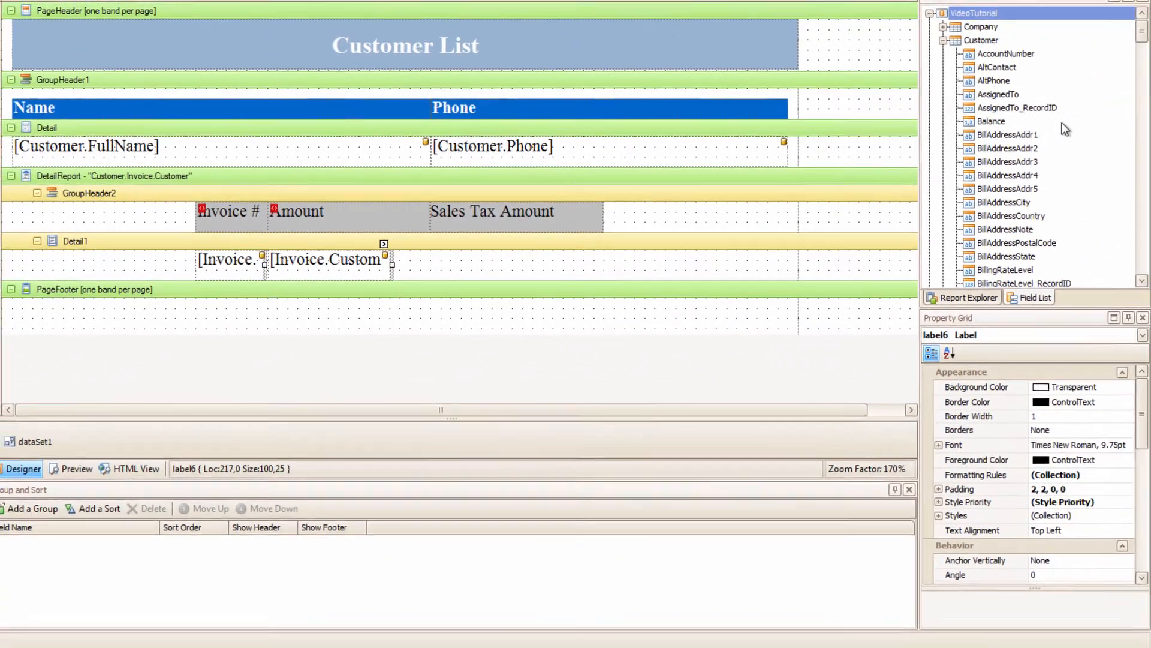
{"action": "left_click_drag", "start_coordinate": [1141, 35], "coordinate": [1141, 137]}
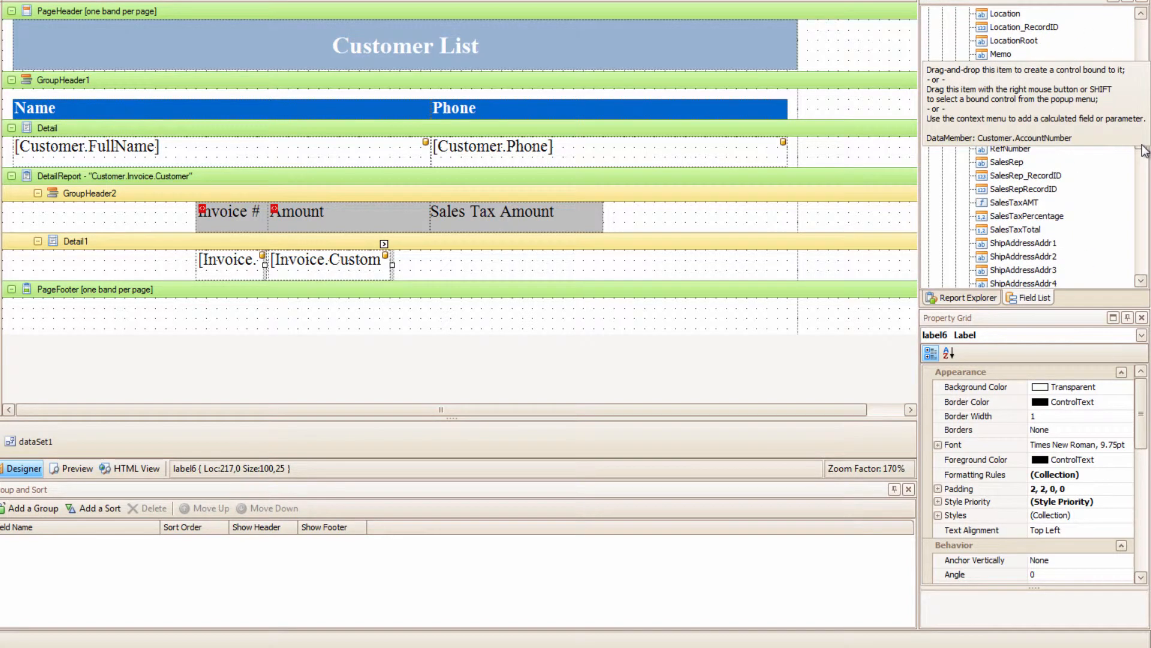
{"action": "left_click_drag", "start_coordinate": [1013, 202], "coordinate": [430, 252]}
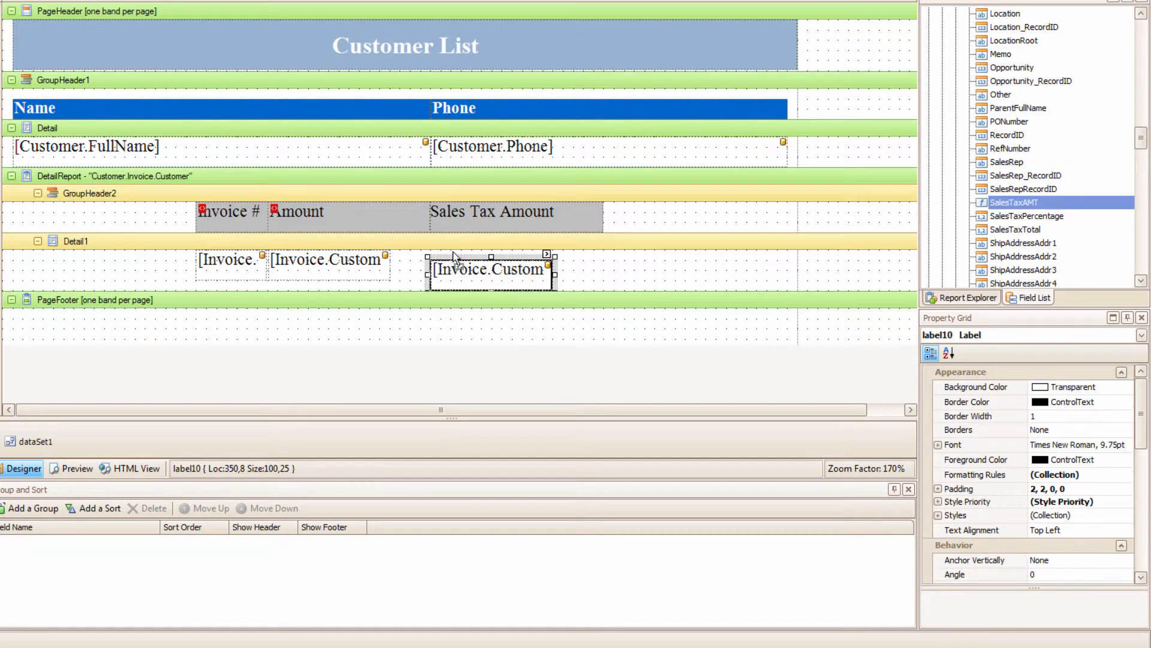
{"action": "mouse_move", "coordinate": [555, 265]}
{"action": "left_mouse_down"}
{"action": "mouse_move", "coordinate": [606, 265]}
{"action": "mouse_move", "coordinate": [564, 282]}
{"action": "left_mouse_up"}
{"action": "left_click", "coordinate": [585, 261]}
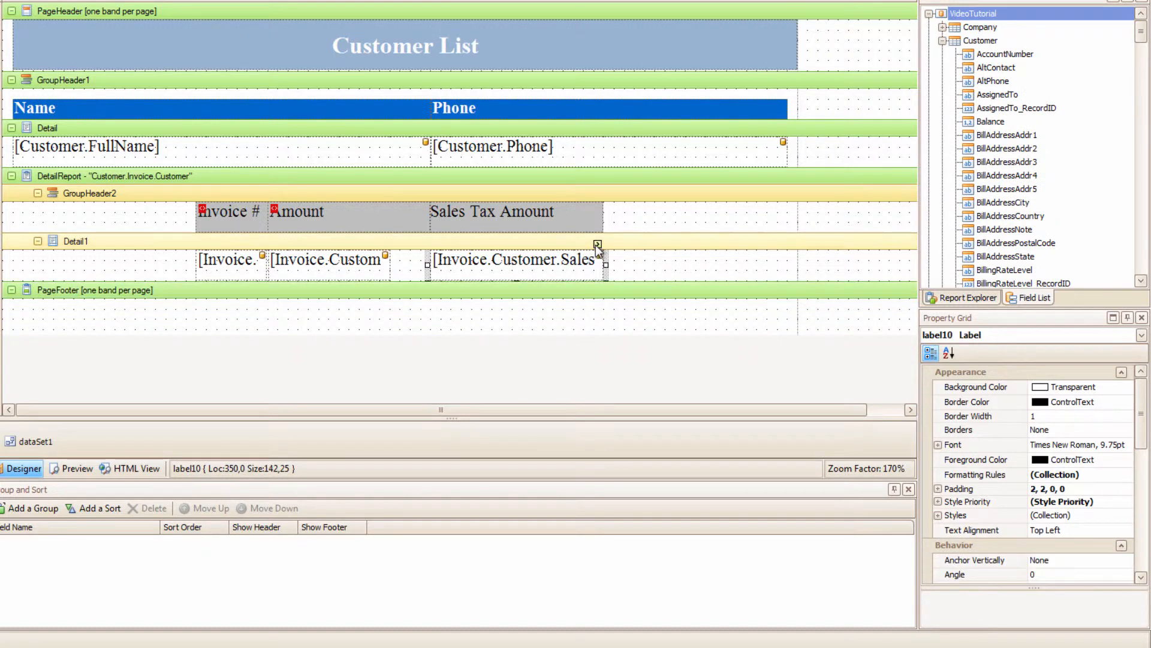
Format the SalesTaxAMT label in Detail1 as currency with the $0.00 type and preview the report
{"action": "left_click", "coordinate": [597, 243]}
{"action": "left_click", "coordinate": [798, 322]}
{"action": "left_click", "coordinate": [376, 223]}
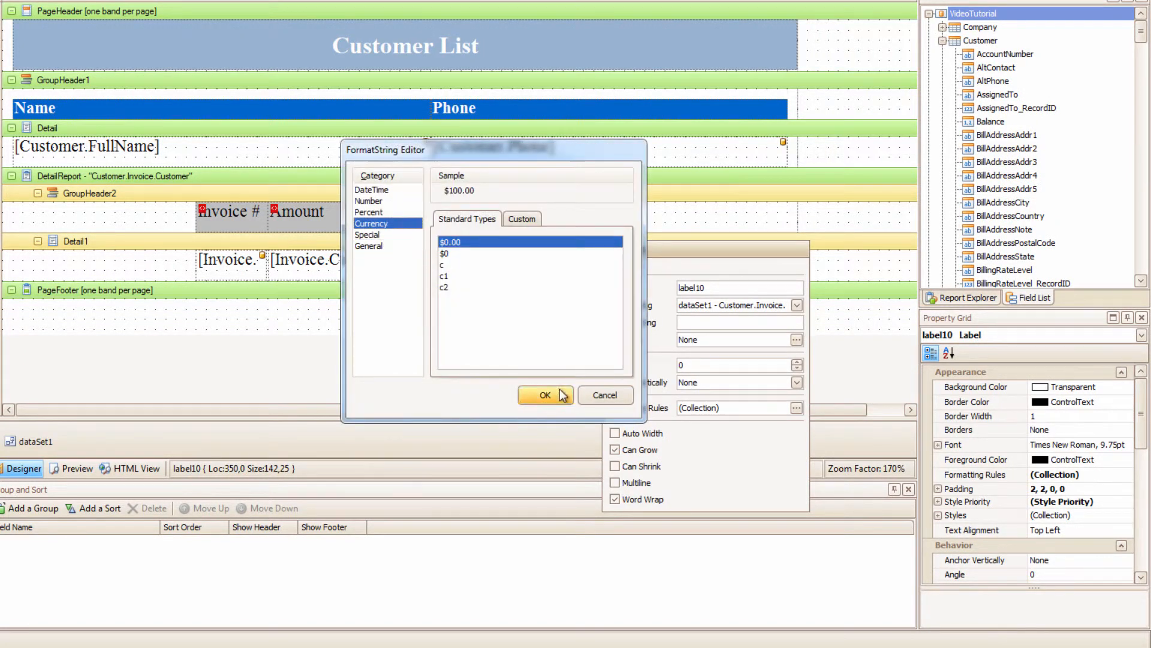
{"action": "left_click", "coordinate": [542, 385]}
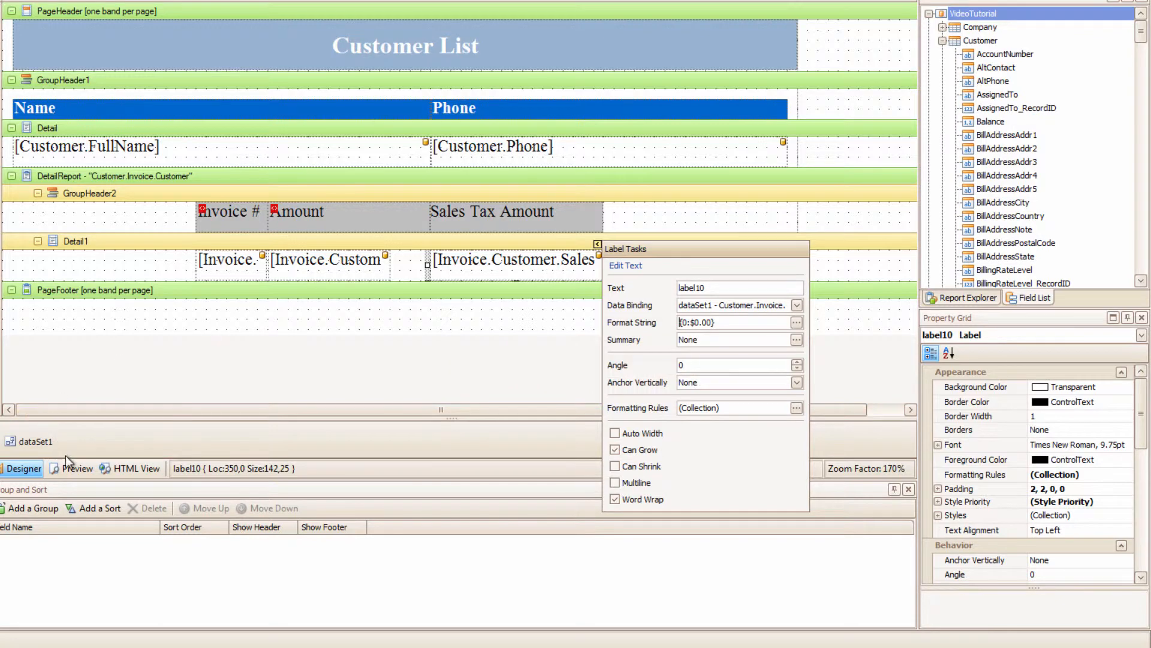
{"action": "left_click", "coordinate": [73, 469]}
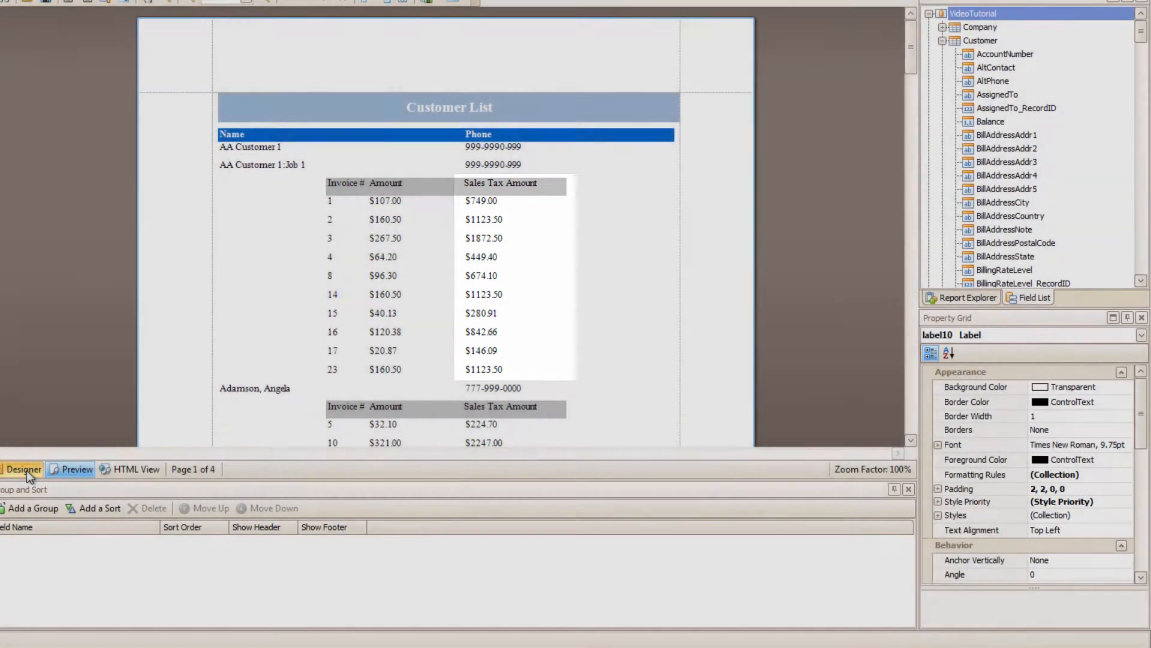
Return to the report design and shorten the field references in SalesTaxAMT's expression to [Amount] and [SalesTaxPercentage]
{"action": "left_click", "coordinate": [24, 469]}
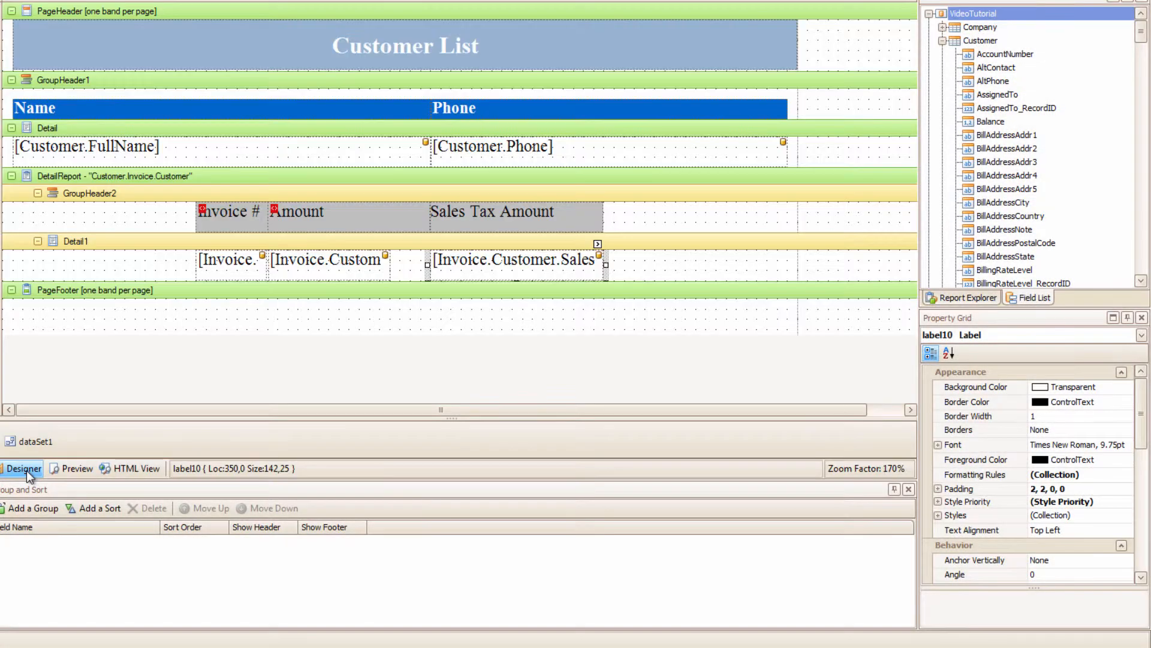
{"action": "right_click", "coordinate": [987, 121]}
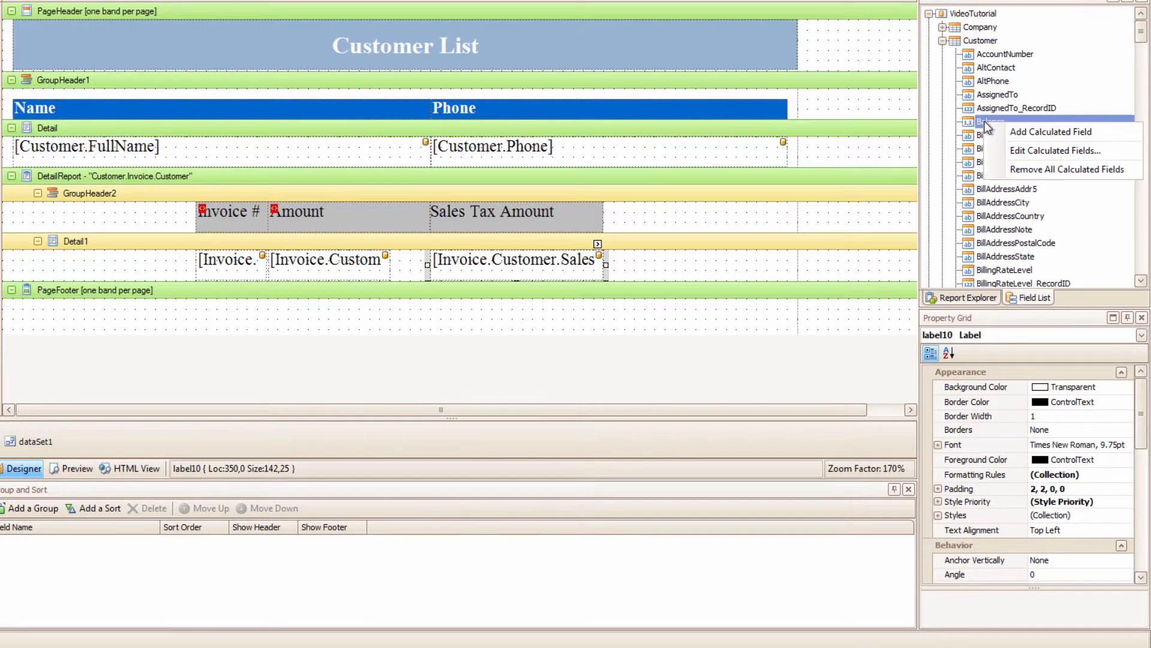
{"action": "left_click", "coordinate": [1033, 150]}
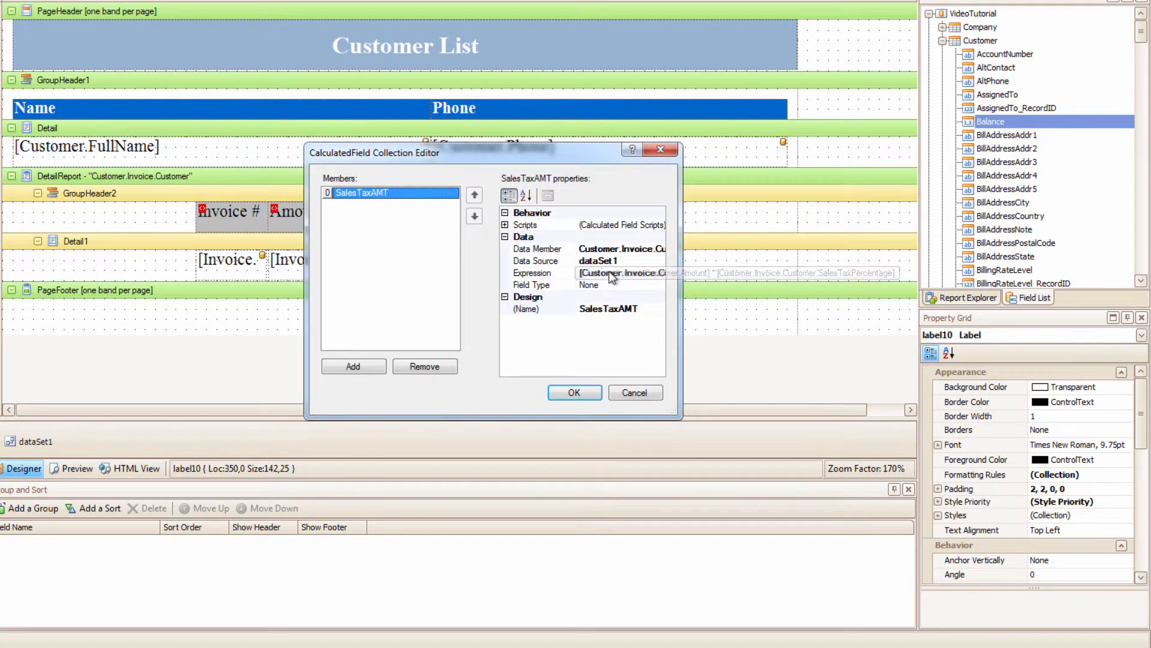
{"action": "left_click", "coordinate": [612, 273]}
{"action": "left_click", "coordinate": [659, 274]}
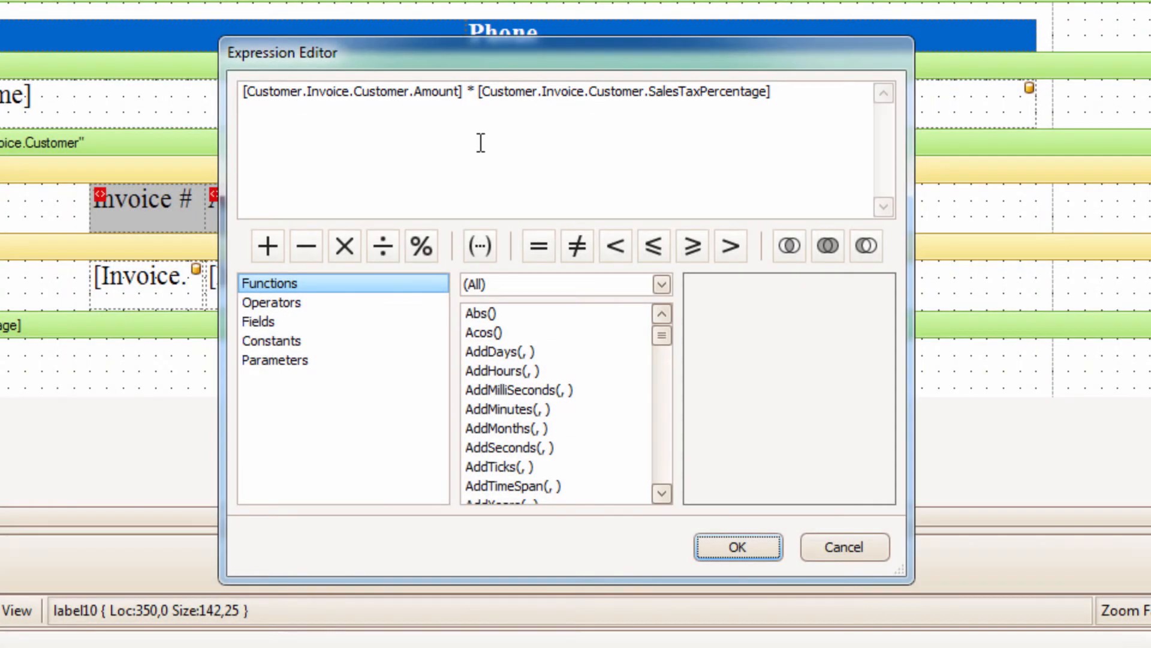
{"action": "left_click_drag", "start_coordinate": [418, 94], "coordinate": [253, 96]}
{"action": "key", "text": "Delete"}
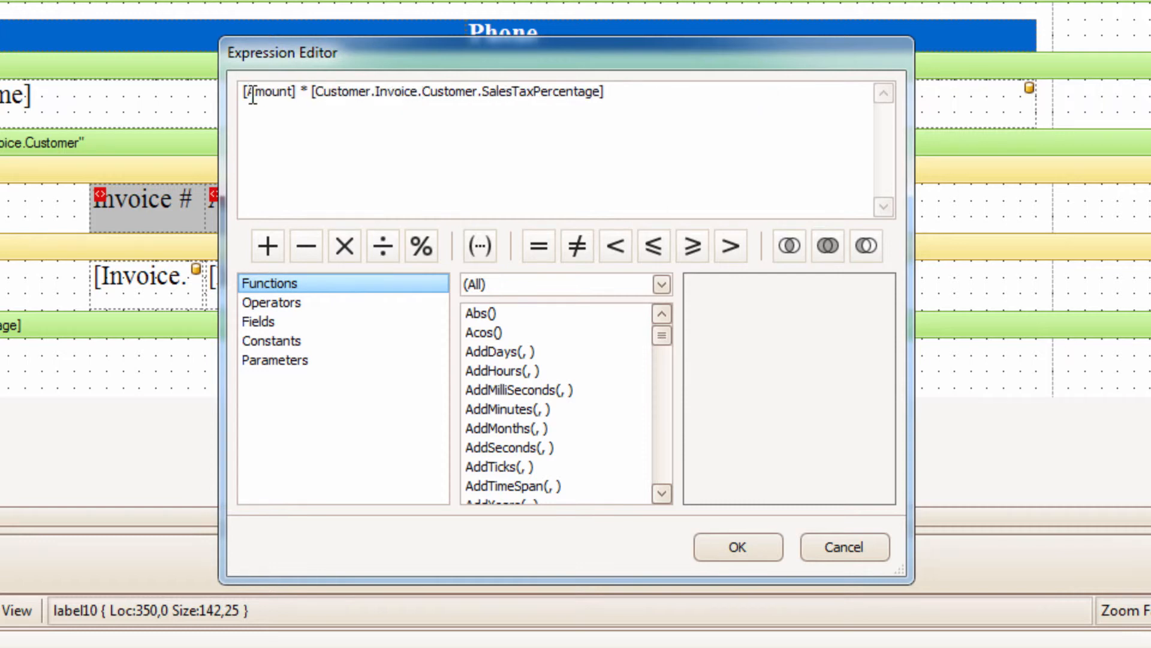
{"action": "left_click_drag", "start_coordinate": [483, 95], "coordinate": [316, 98]}
{"action": "key", "text": "Delete"}
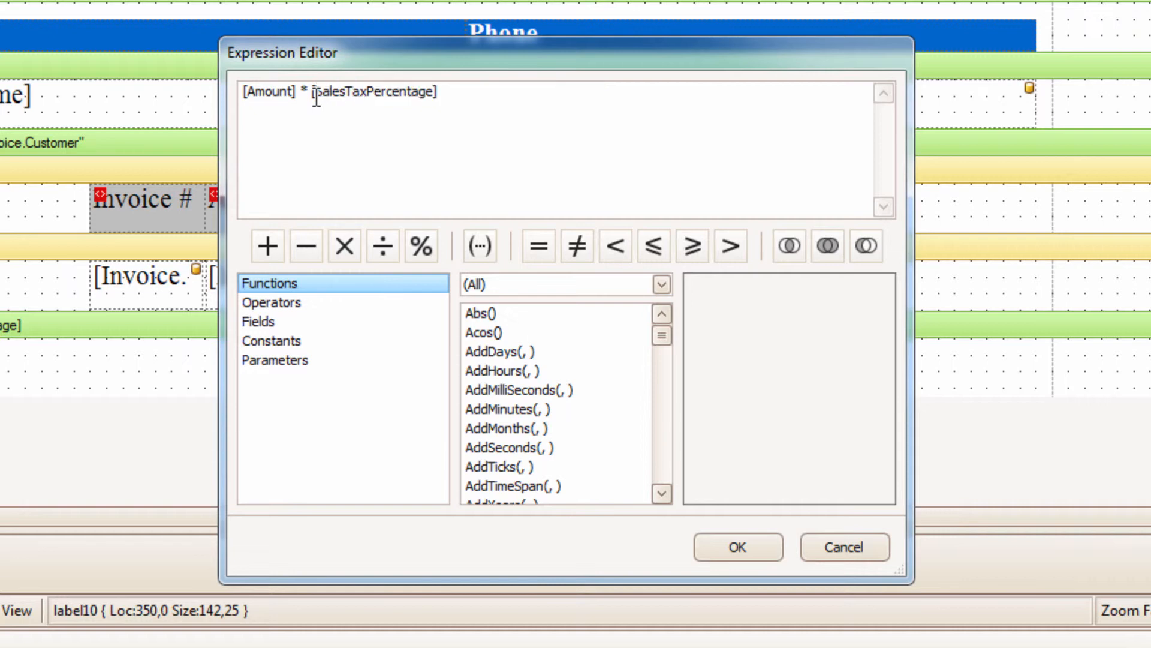
Append a division by 100 to the SalesTaxAMT expression and apply the calculated field changes
{"action": "left_click", "coordinate": [383, 247]}
{"action": "type", "text": "100"}
{"action": "left_click", "coordinate": [757, 556]}
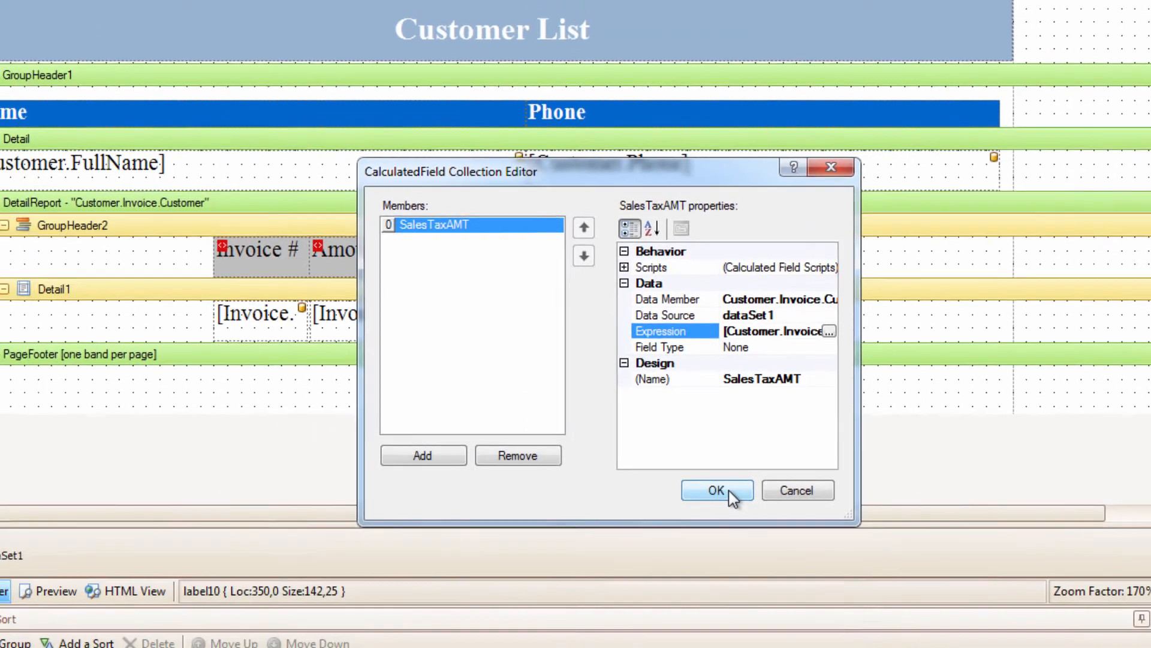
{"action": "left_click", "coordinate": [712, 489]}
Preview the report and check the Sales Tax Amount column across the customers' invoices
{"action": "left_click", "coordinate": [114, 583]}
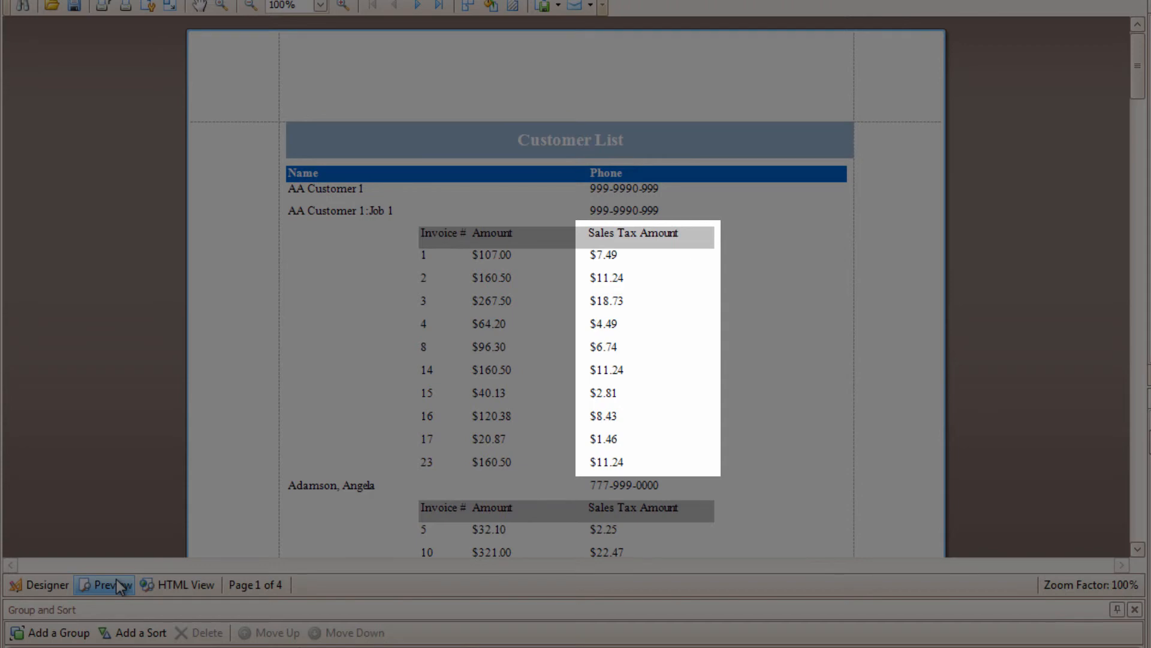
{"action": "scroll", "coordinate": [785, 495], "scroll_direction": "down", "scroll_amount": 3}
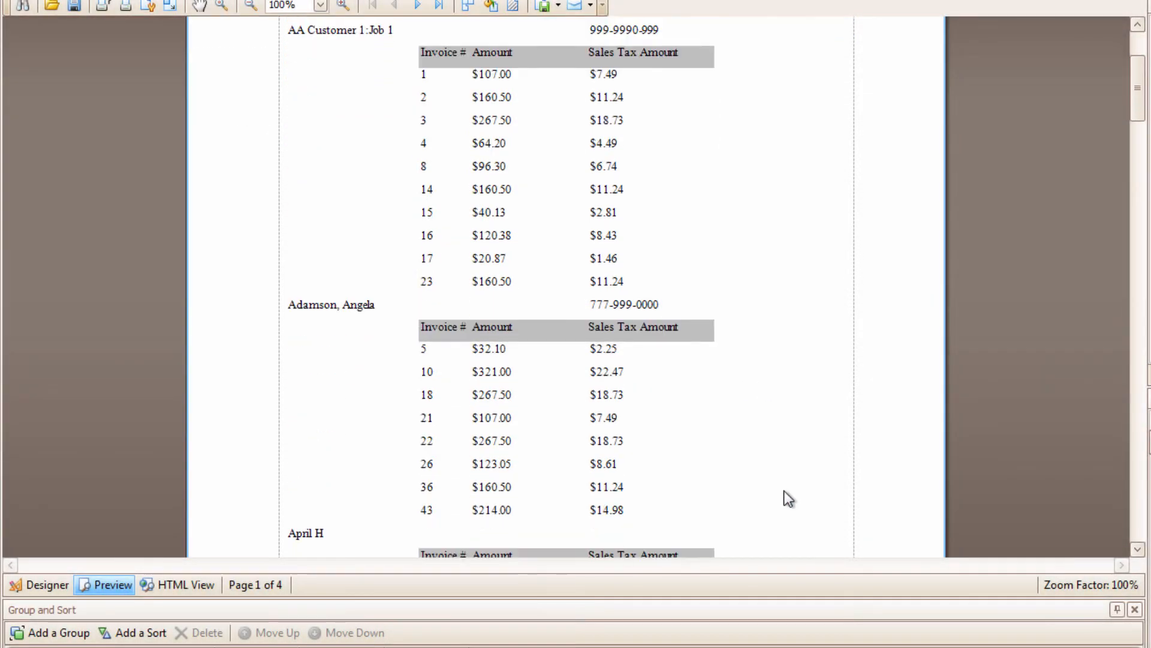
{"action": "scroll", "coordinate": [785, 493], "scroll_direction": "down", "scroll_amount": 5}
{"action": "scroll", "coordinate": [785, 493], "scroll_direction": "up", "scroll_amount": 3}
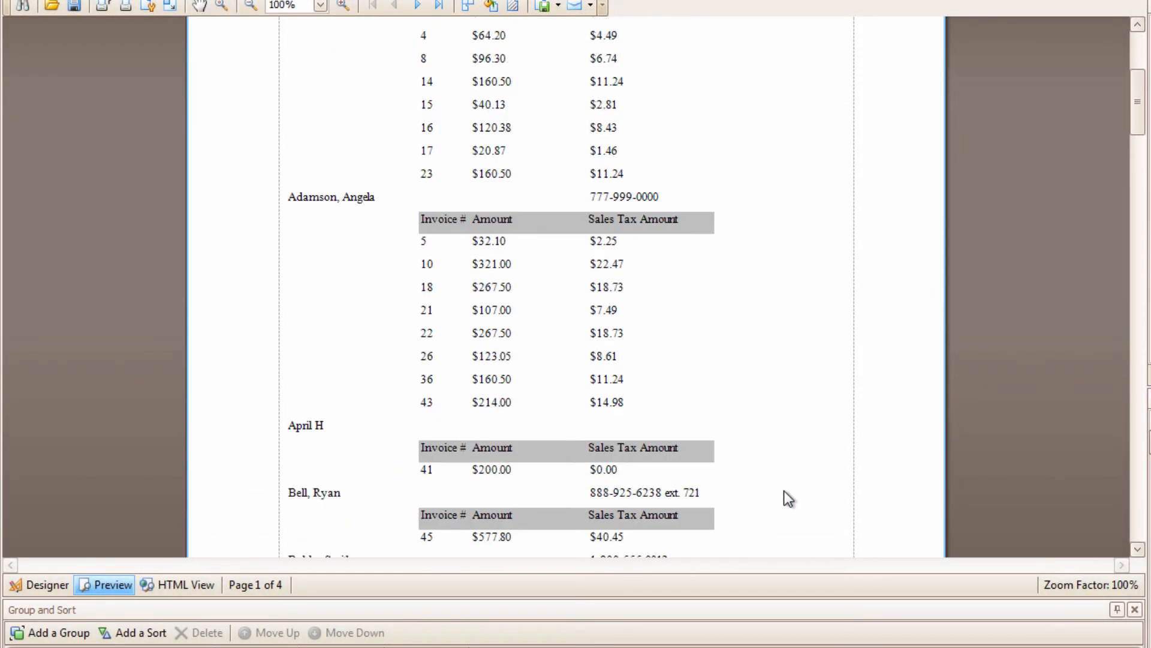
{"action": "scroll", "coordinate": [784, 492], "scroll_direction": "up", "scroll_amount": 5}
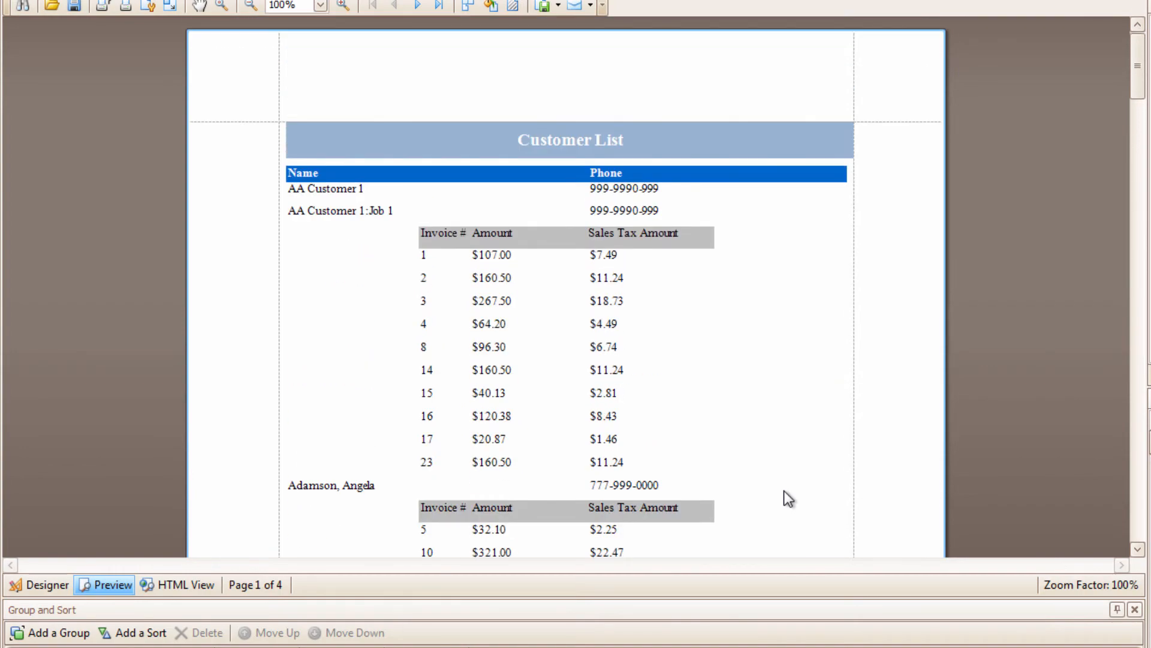